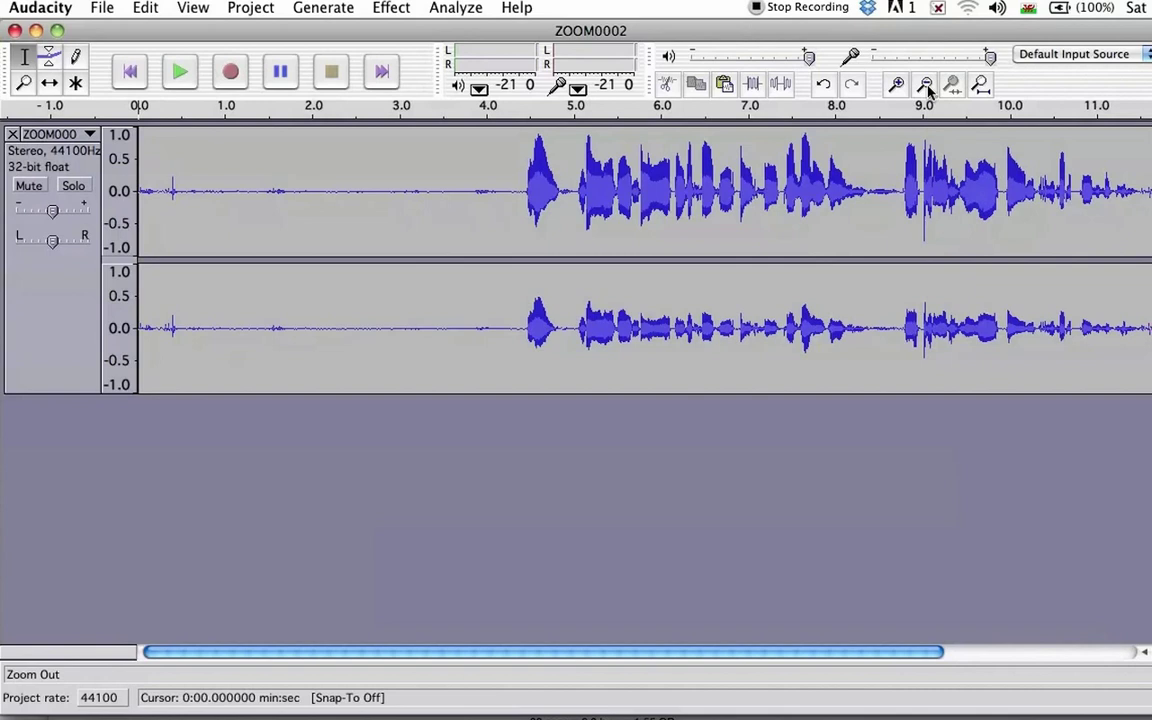
- Delete about the first 3.3 seconds of silence from the recording and the short pause at about 1.6 seconds
{"action": "left_click", "coordinate": [927, 87]}
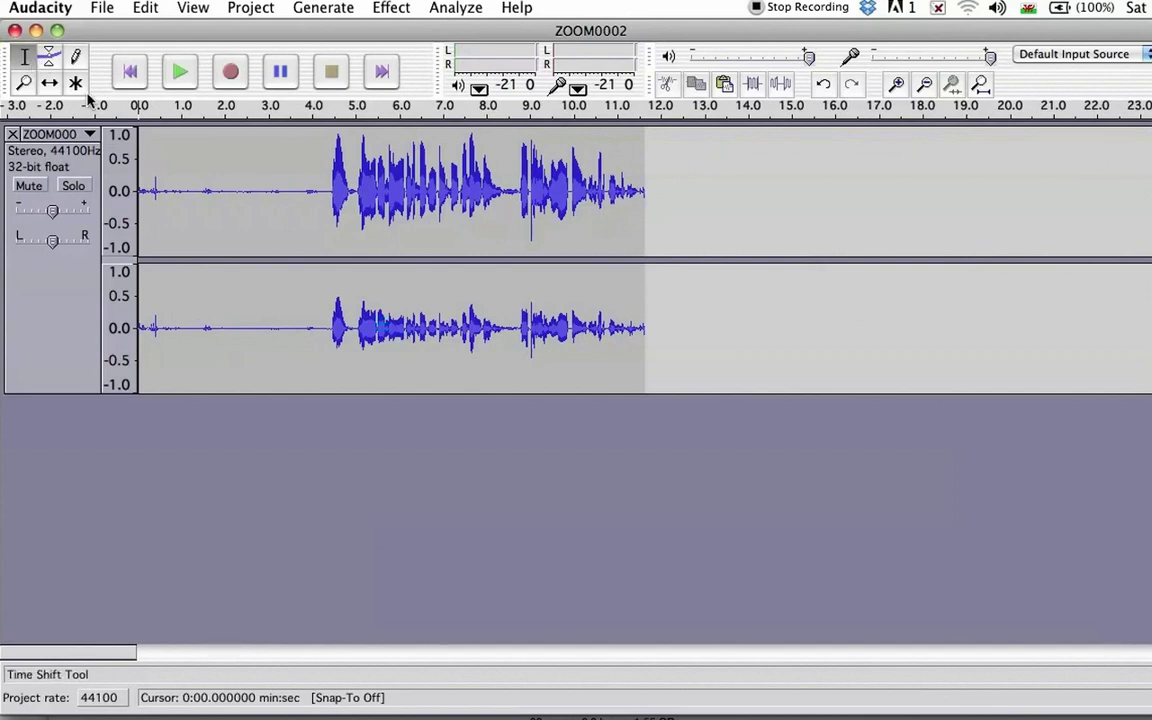
{"action": "left_click_drag", "start_coordinate": [284, 190], "coordinate": [128, 190]}
{"action": "key", "text": "Delete"}
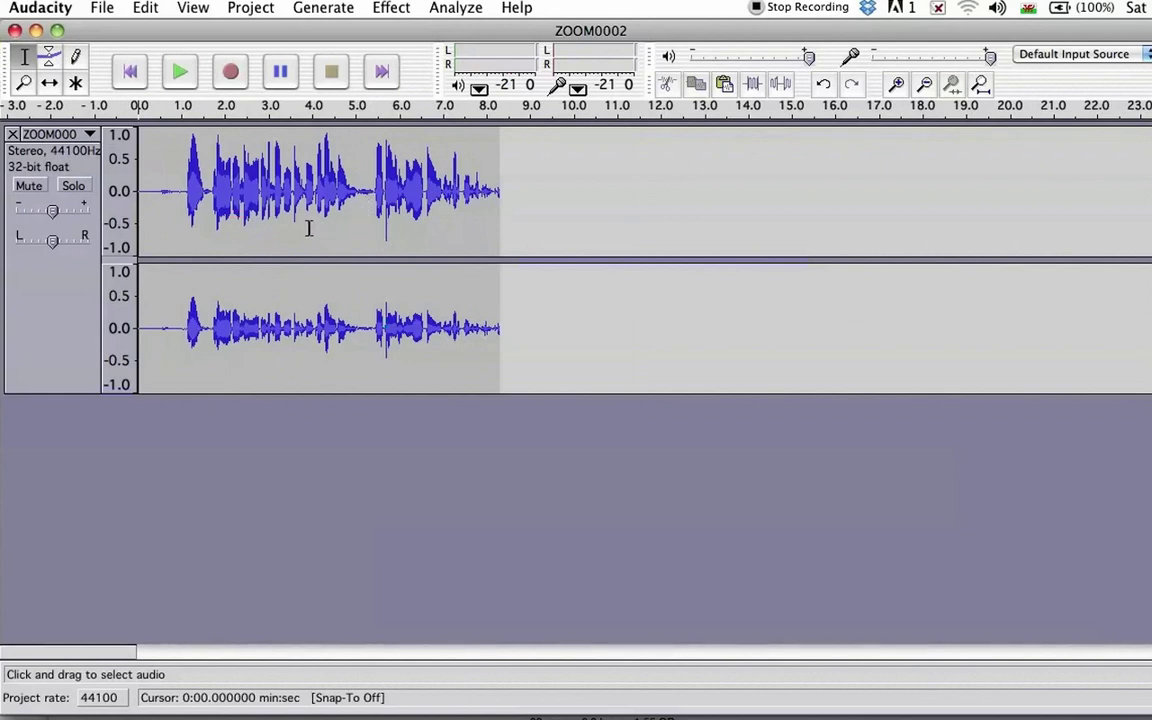
{"action": "left_click_drag", "start_coordinate": [213, 213], "coordinate": [207, 210]}
{"action": "key", "text": "Delete"}
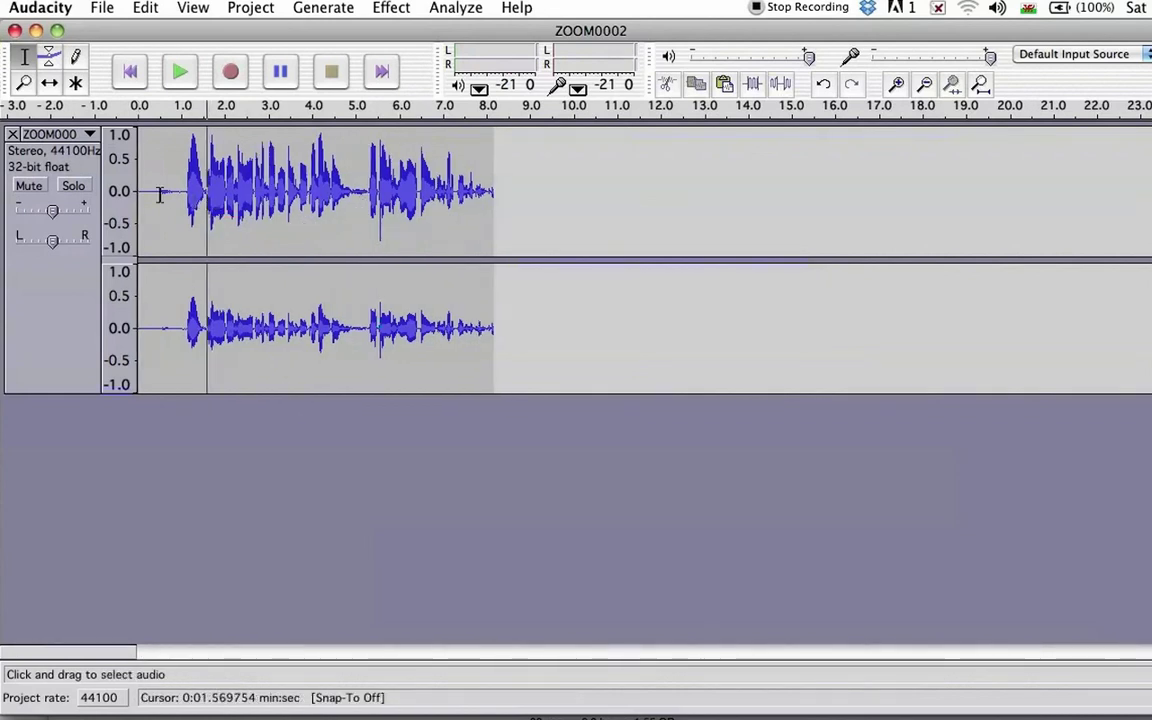
- Delete the tail of the recording from about 7.7 seconds to its end
{"action": "left_click", "coordinate": [494, 199]}
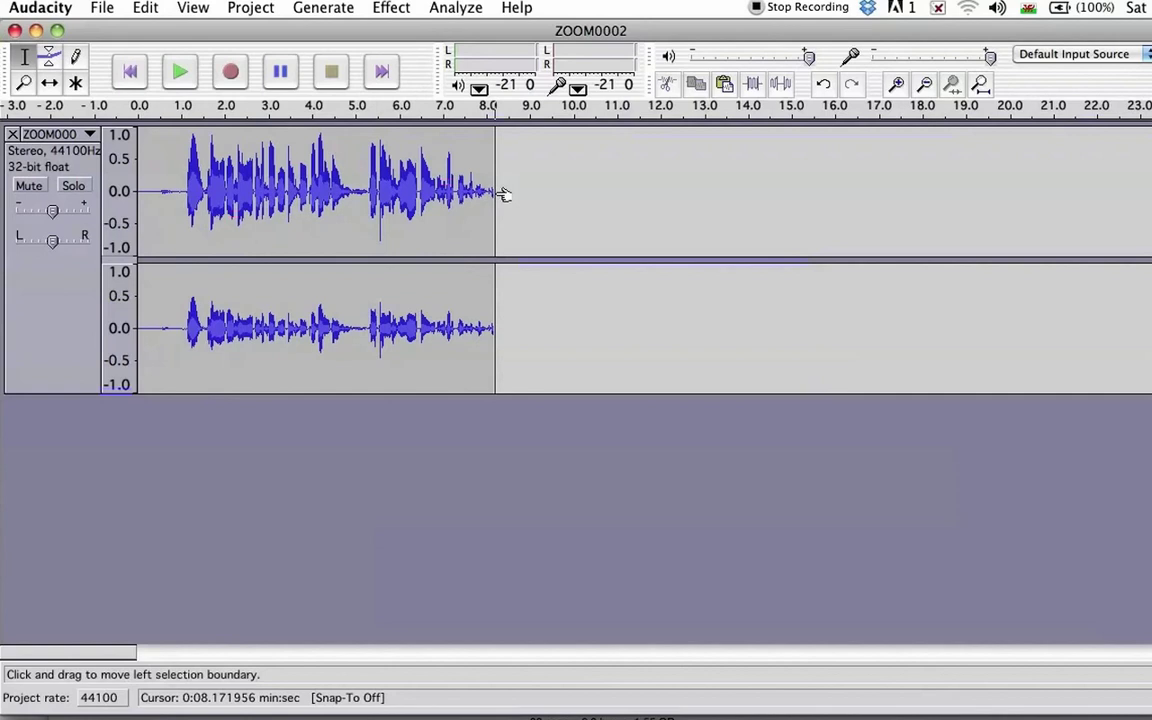
{"action": "left_click_drag", "start_coordinate": [496, 194], "coordinate": [474, 193]}
{"action": "key", "text": "Delete"}
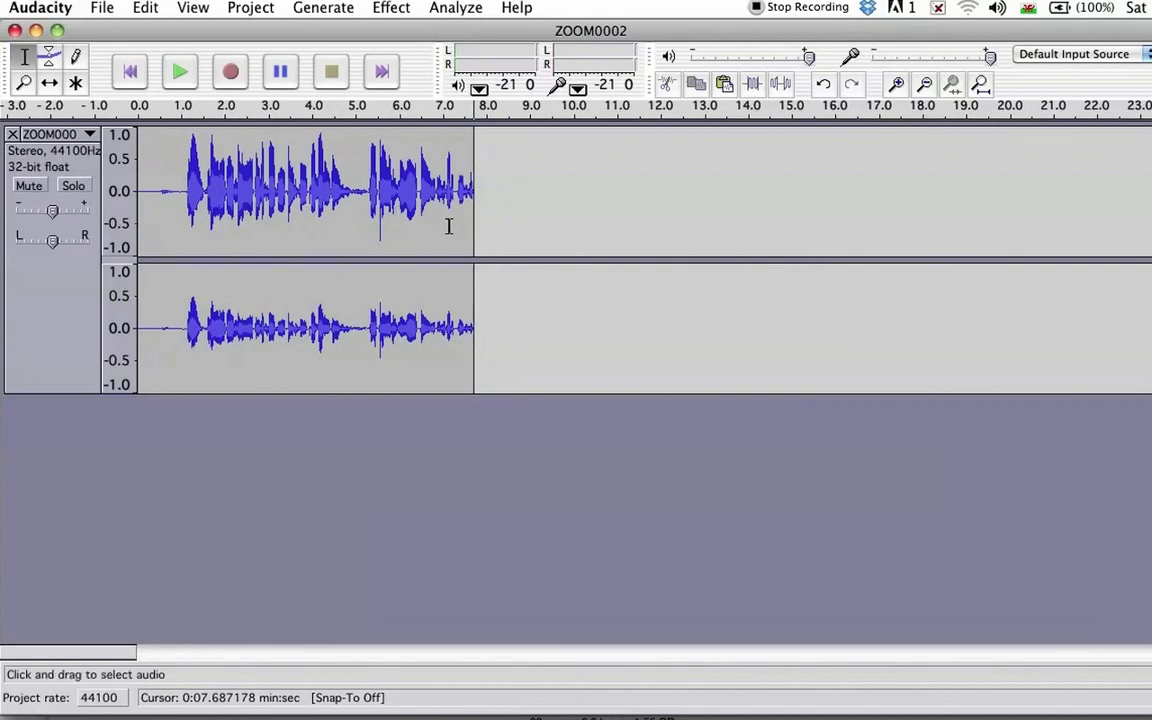
- Try shifting the whole clip about 1.7 seconds later on the timeline with the Time Shift tool
{"action": "left_click", "coordinate": [52, 86]}
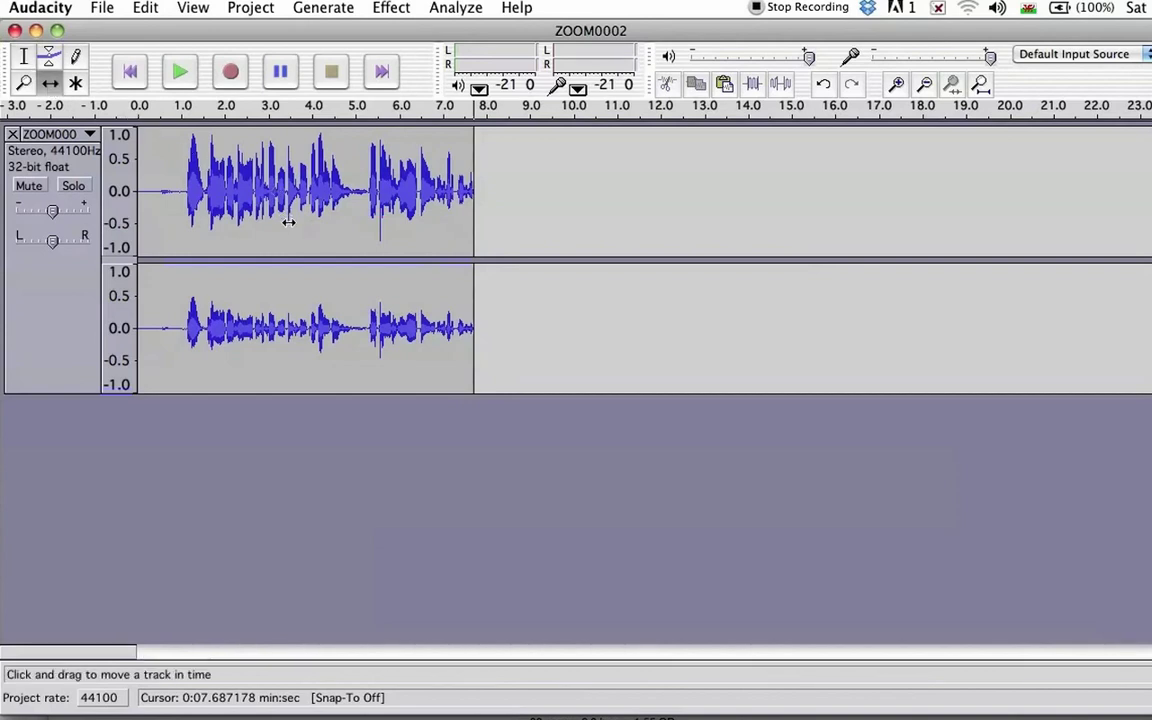
{"action": "left_click_drag", "start_coordinate": [298, 230], "coordinate": [362, 234]}
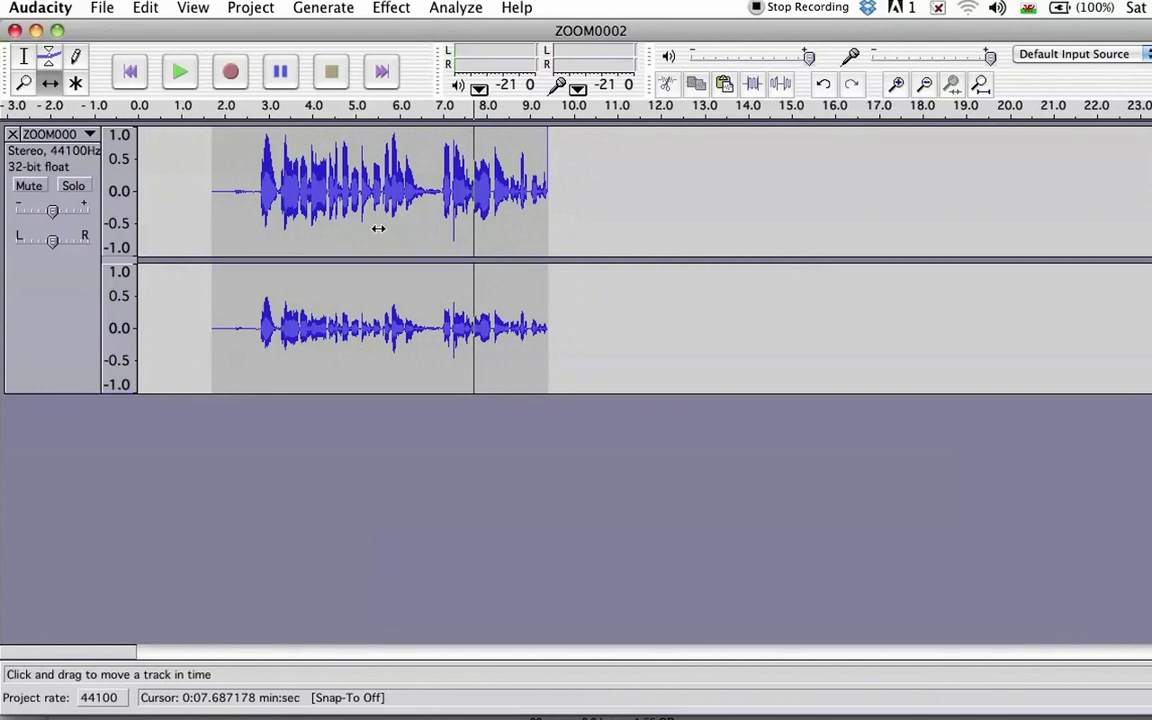
- Split off the audio between about 1.1 and 5.3 seconds and move it to the end of the first track's clip
{"action": "left_click", "coordinate": [26, 58]}
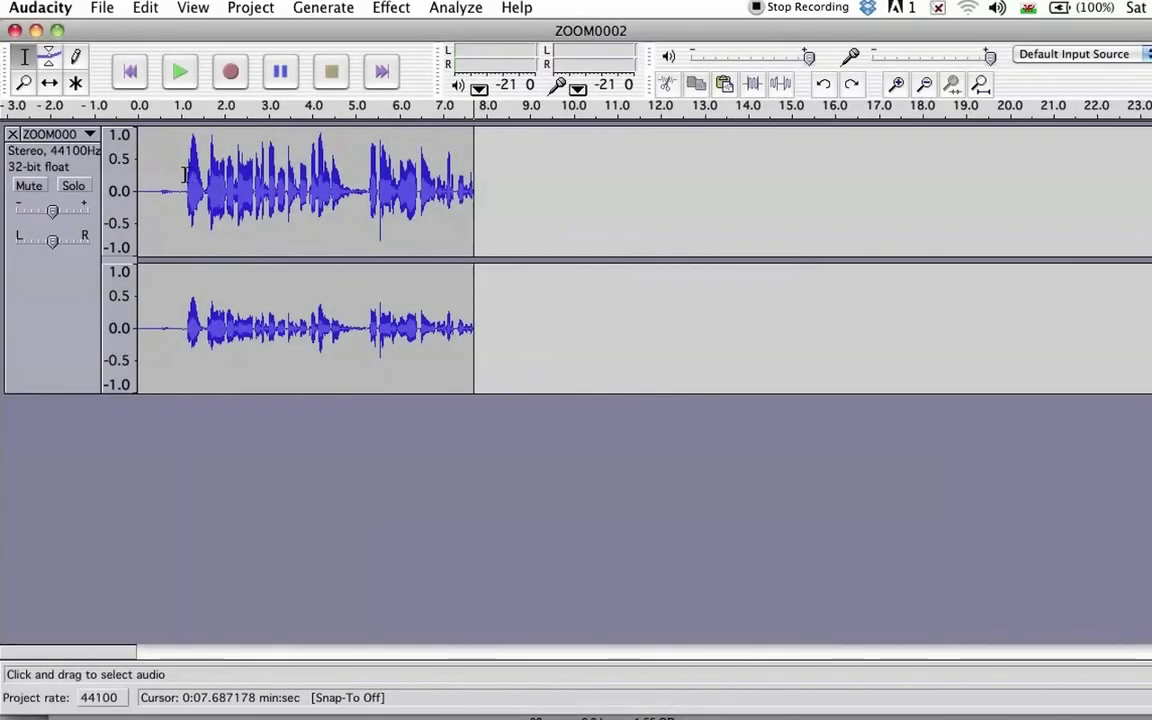
{"action": "left_click_drag", "start_coordinate": [187, 180], "coordinate": [370, 203]}
{"action": "left_click", "coordinate": [146, 8]}
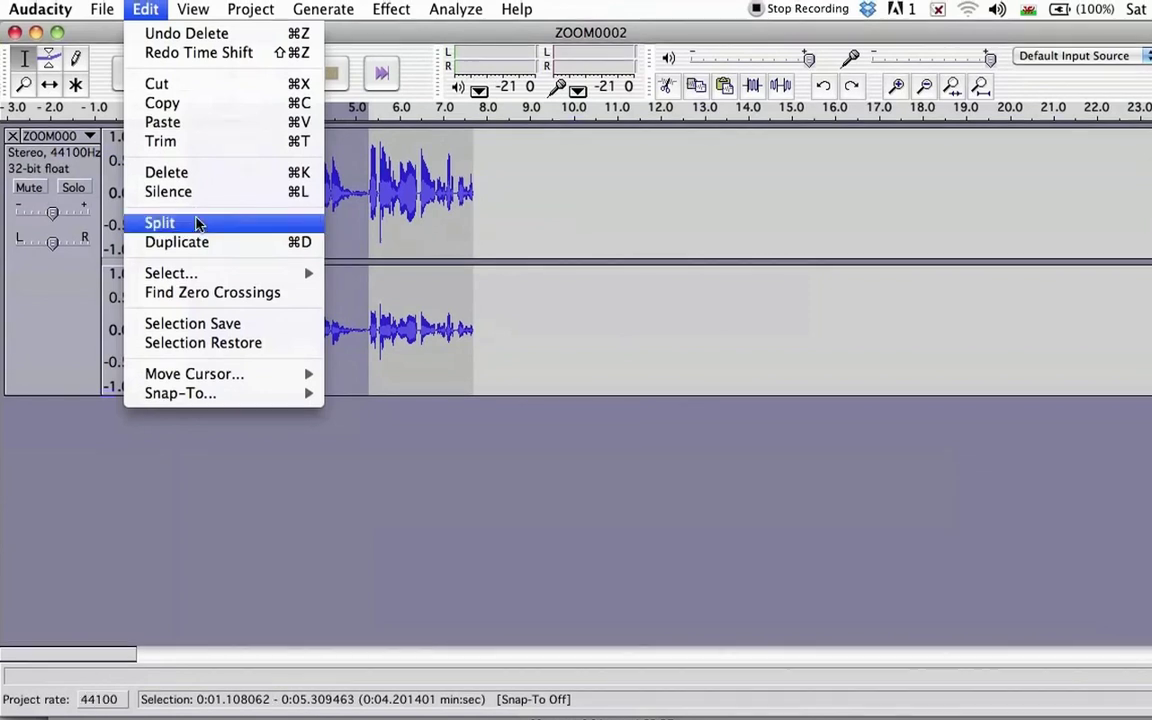
{"action": "left_click", "coordinate": [198, 222]}
{"action": "left_click", "coordinate": [50, 86]}
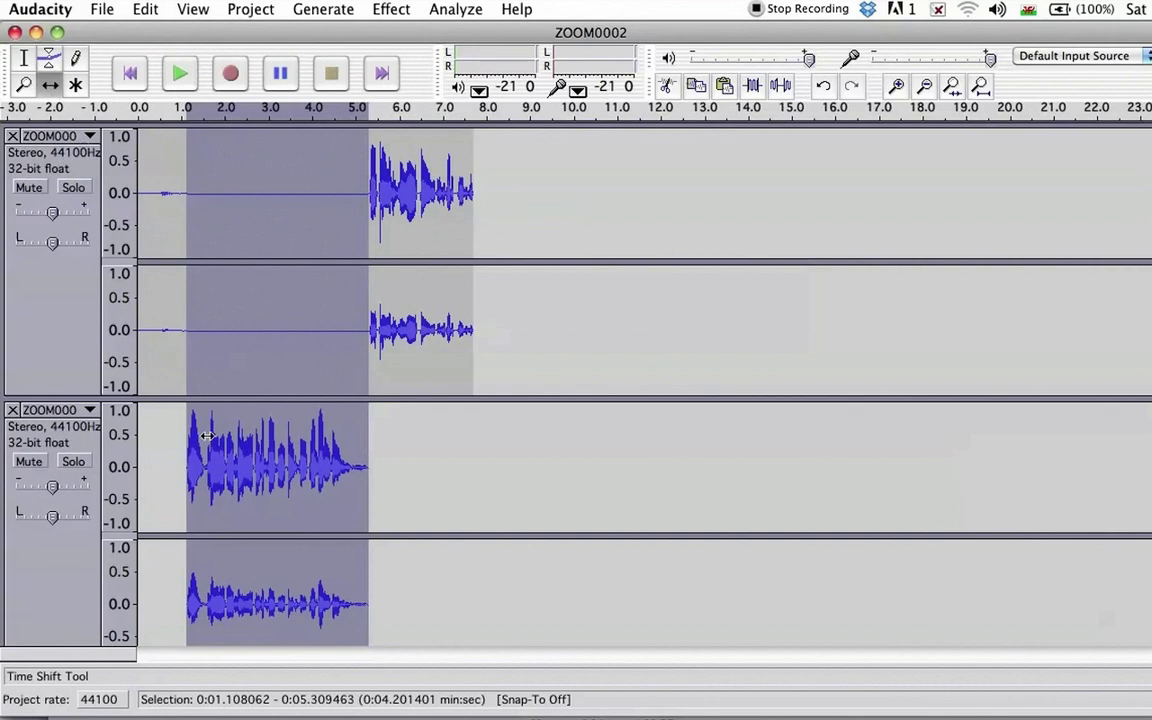
{"action": "left_click_drag", "start_coordinate": [157, 514], "coordinate": [551, 539]}
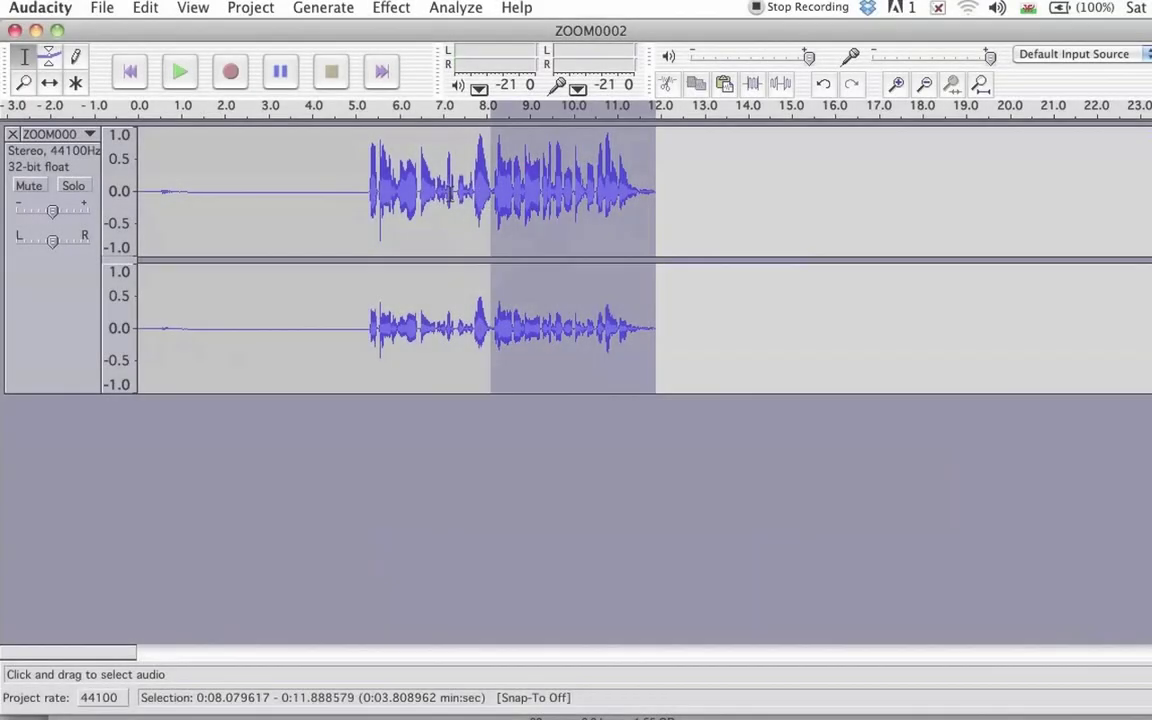
- Amplify the speech from about 5.2 seconds to the end of the track by -4.2 dB
{"action": "left_click_drag", "start_coordinate": [450, 194], "coordinate": [365, 194]}
{"action": "left_click", "coordinate": [389, 9]}
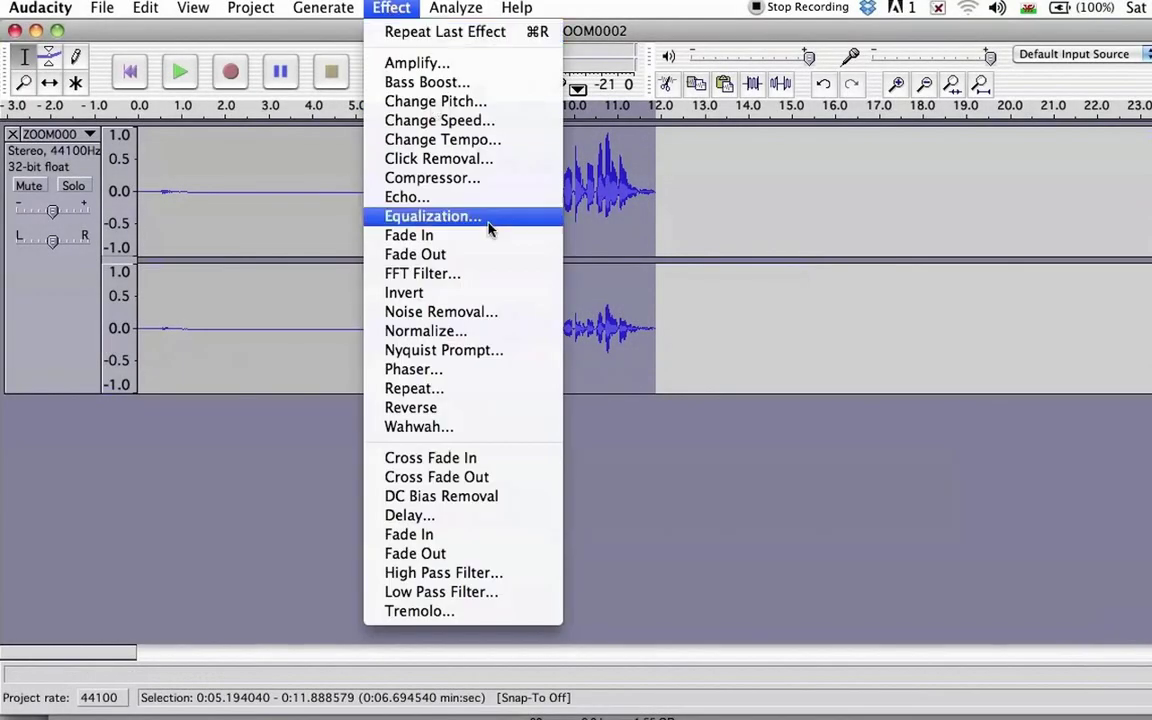
{"action": "left_click", "coordinate": [476, 64]}
{"action": "left_click_drag", "start_coordinate": [596, 355], "coordinate": [572, 358]}
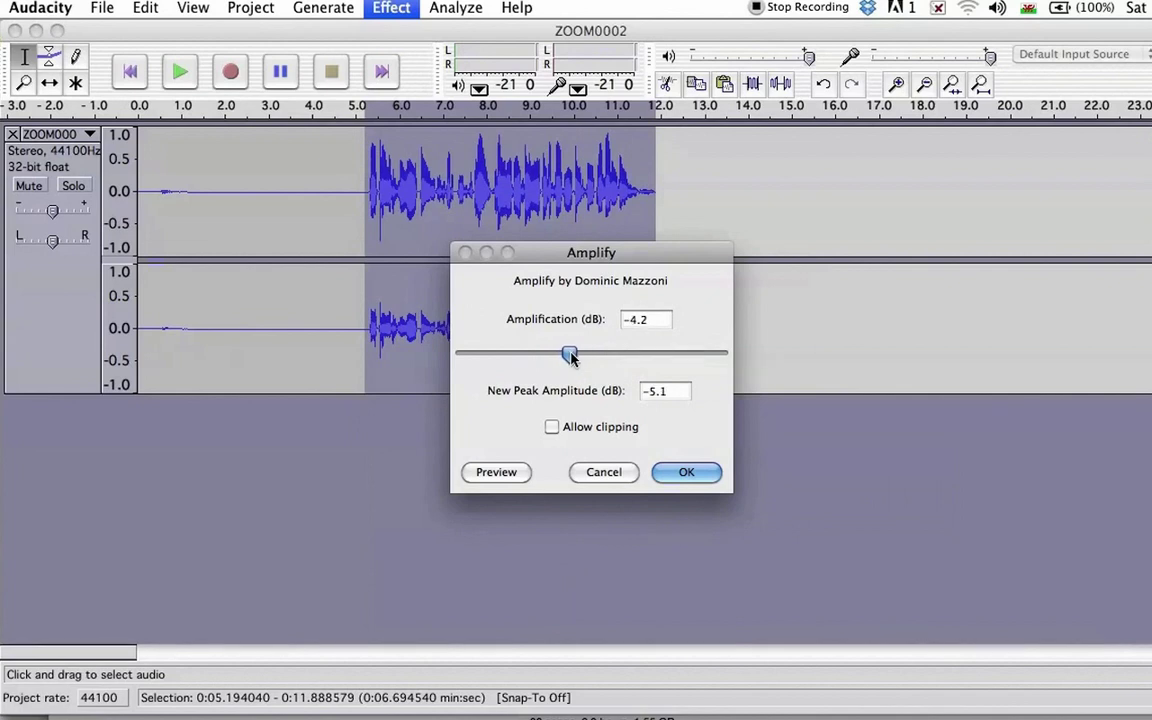
{"action": "left_click", "coordinate": [680, 472]}
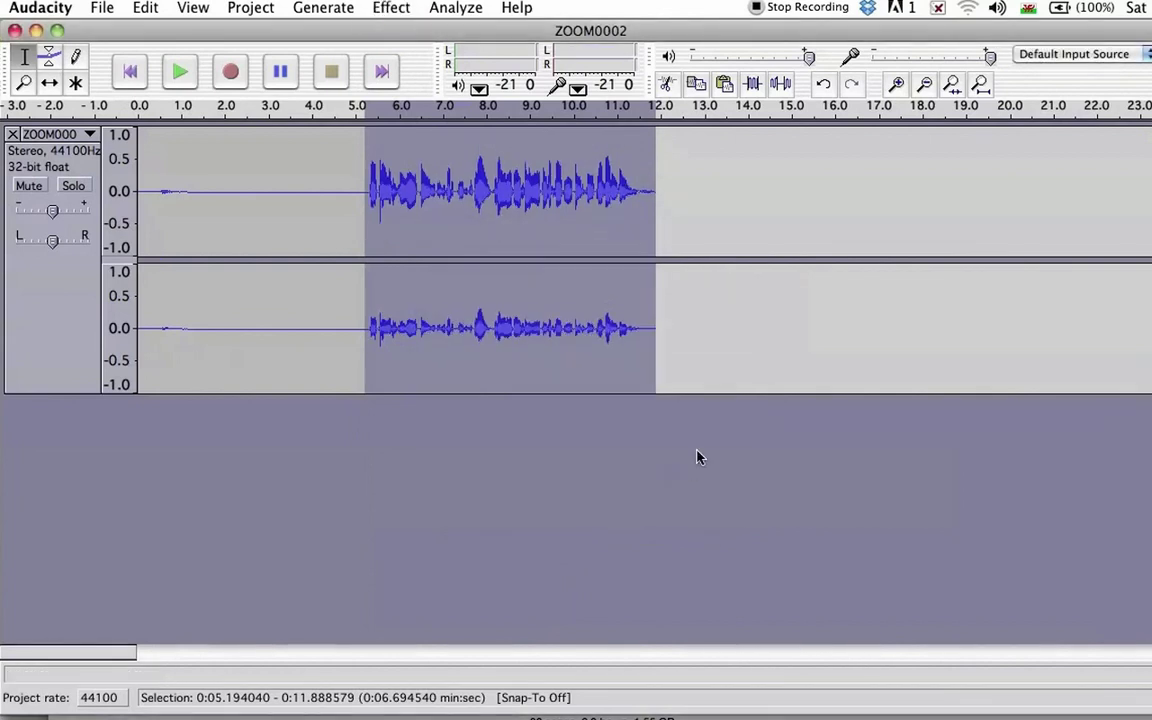
- Apply a Fade Out to the last 0.9 seconds or so of the recording
{"action": "left_click", "coordinate": [706, 355]}
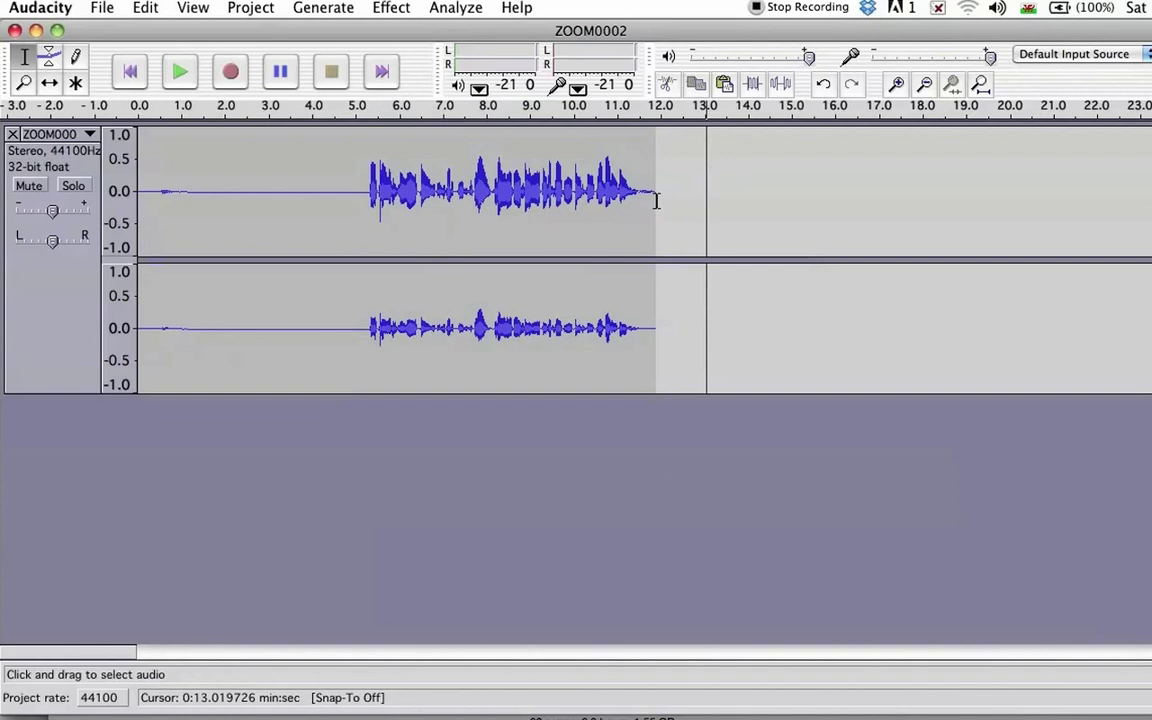
{"action": "left_click_drag", "start_coordinate": [657, 200], "coordinate": [618, 198]}
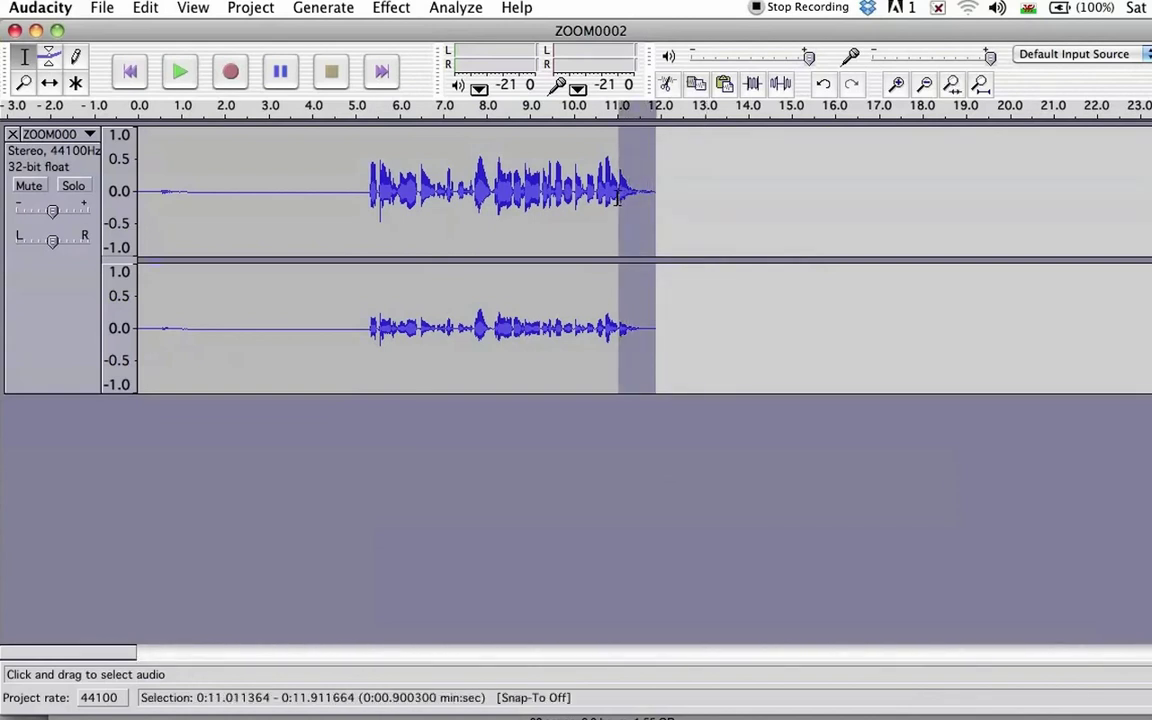
{"action": "left_click", "coordinate": [391, 8]}
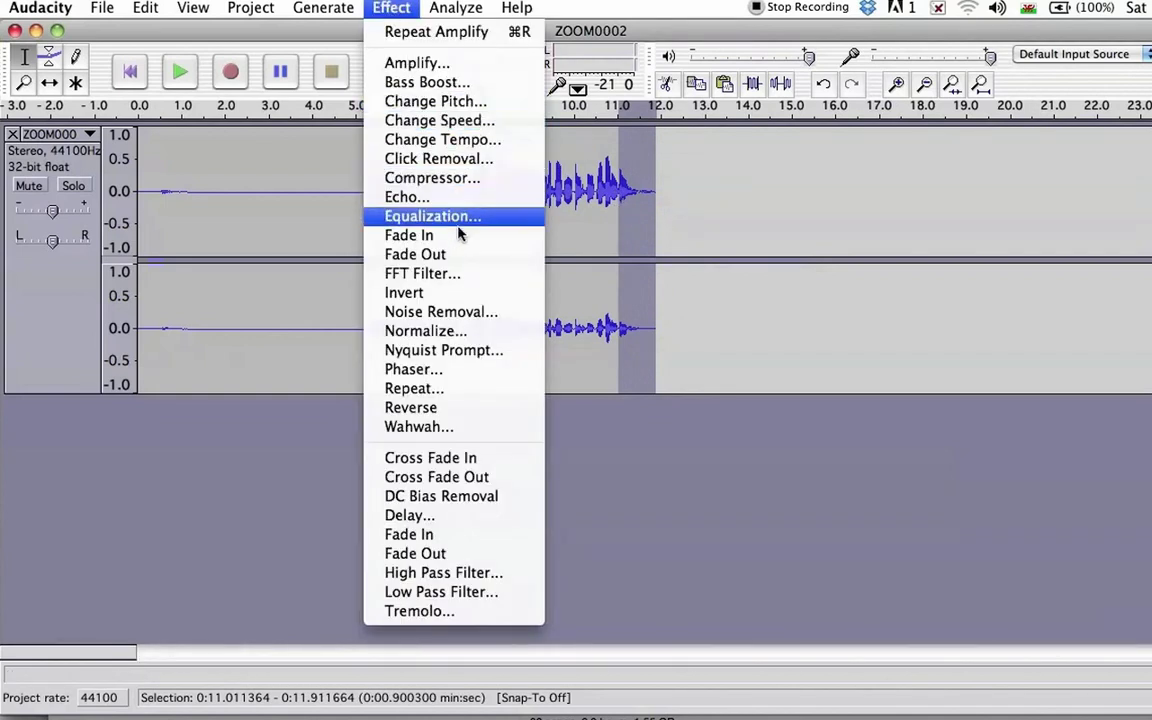
{"action": "left_click", "coordinate": [438, 250]}
- Apply a Fade In to the start of the speech, from about 5.2 to 6.0 seconds
{"action": "left_click_drag", "start_coordinate": [367, 197], "coordinate": [401, 197]}
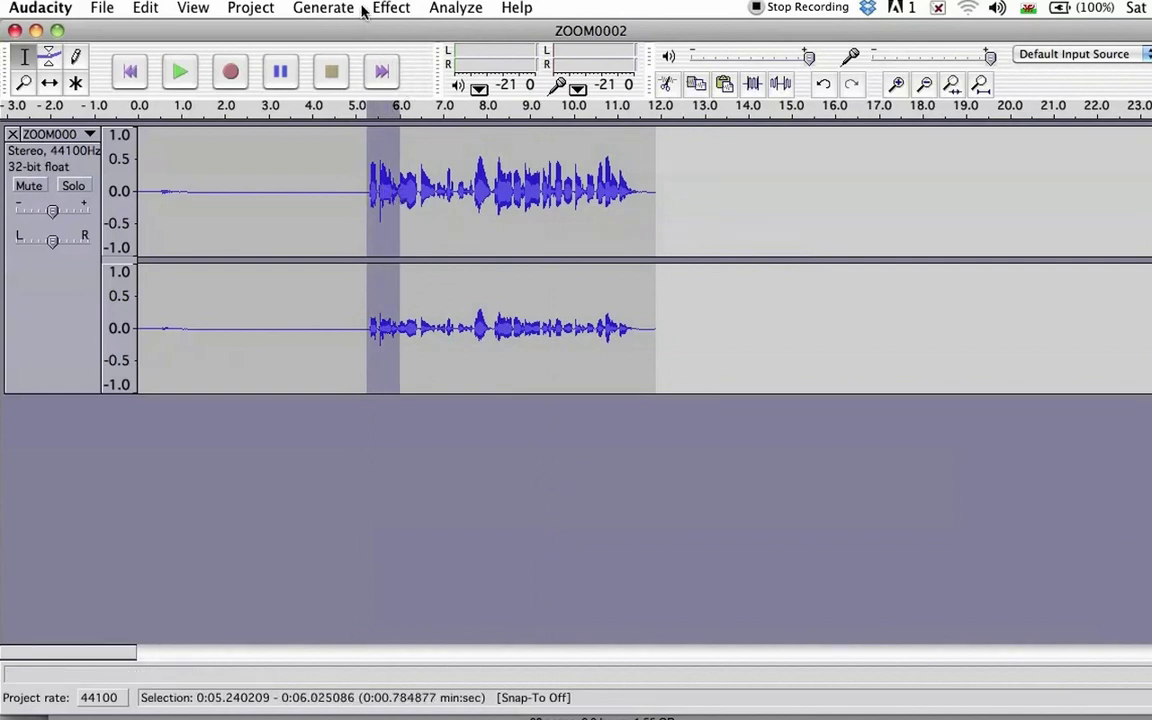
{"action": "left_click", "coordinate": [388, 8]}
{"action": "left_click", "coordinate": [444, 240]}
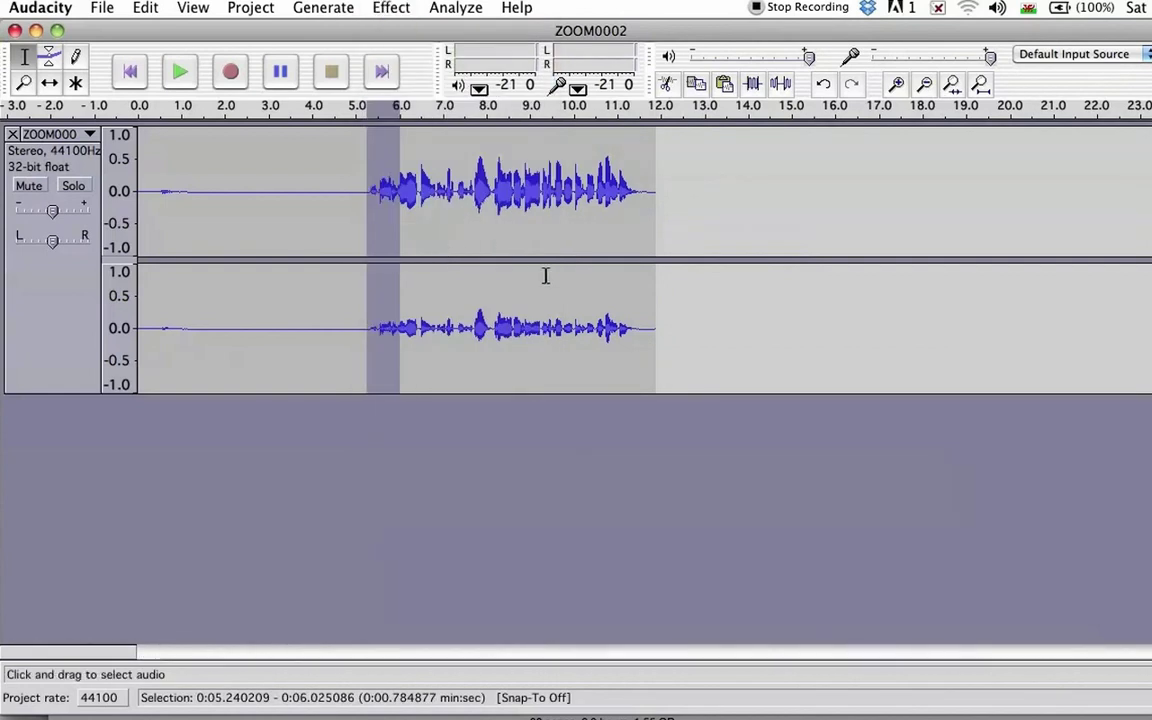
- Shape the track's volume with Envelope tool points across the speech, lowering it at about 6.5, 9 and 11 seconds
{"action": "left_click", "coordinate": [50, 58]}
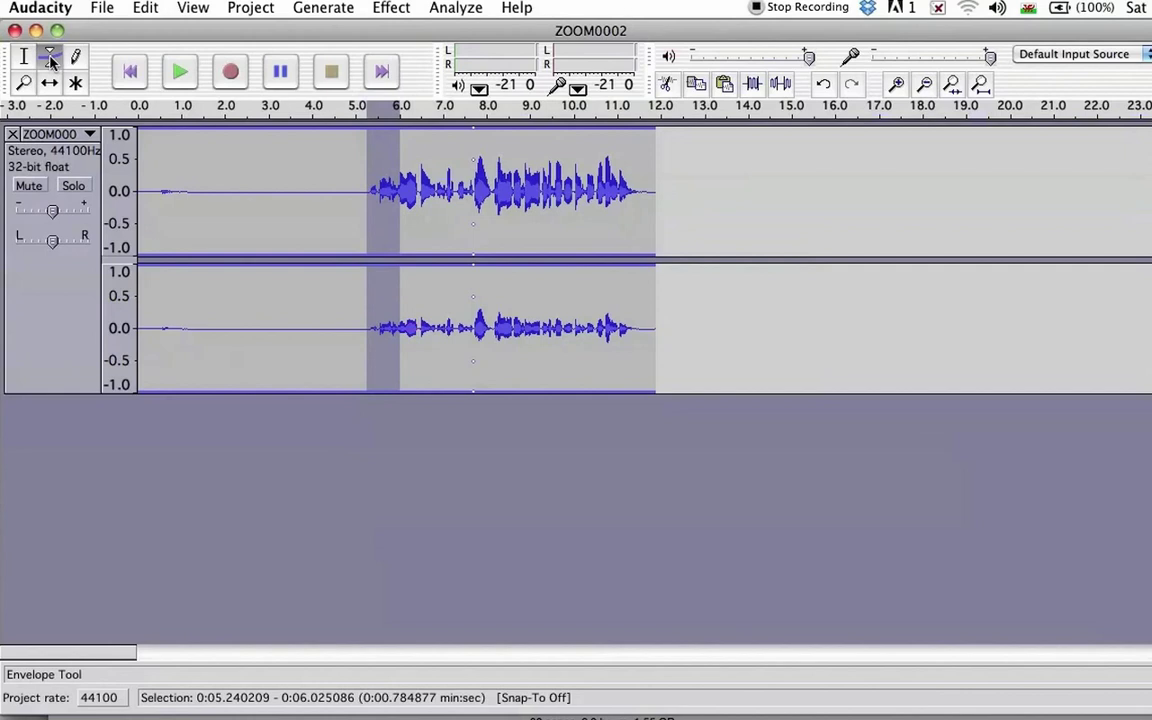
{"action": "left_click", "coordinate": [50, 60]}
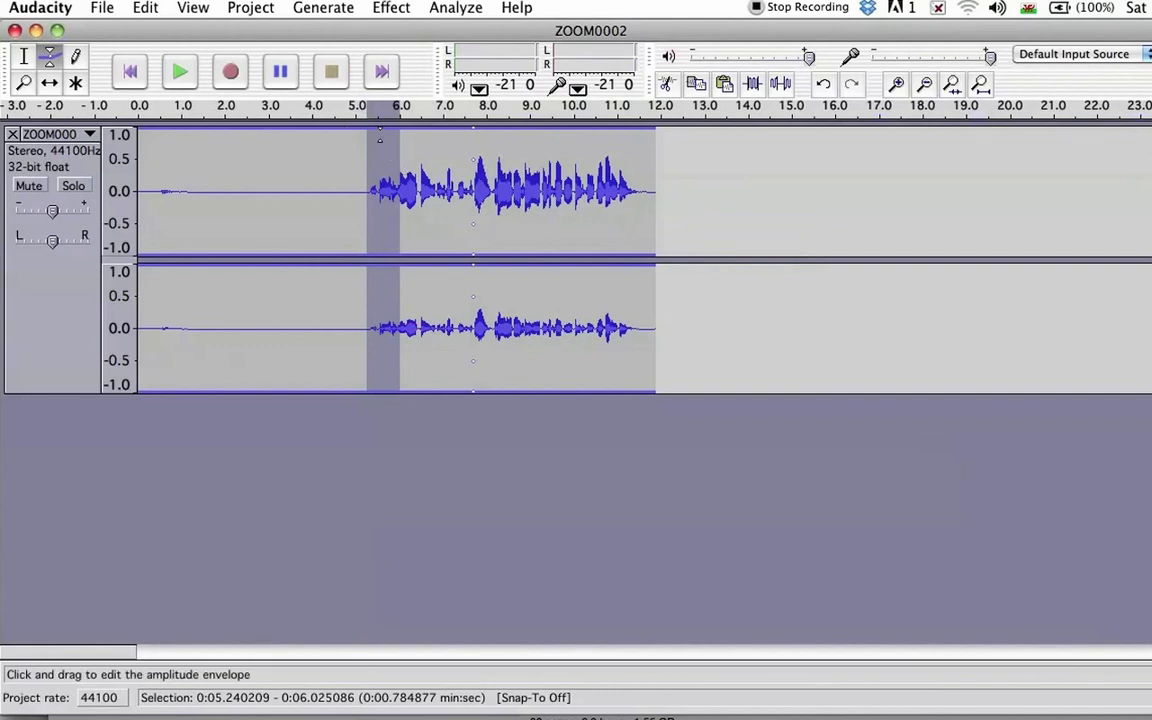
{"action": "left_click", "coordinate": [380, 140]}
{"action": "left_click", "coordinate": [497, 138]}
{"action": "left_click", "coordinate": [578, 136]}
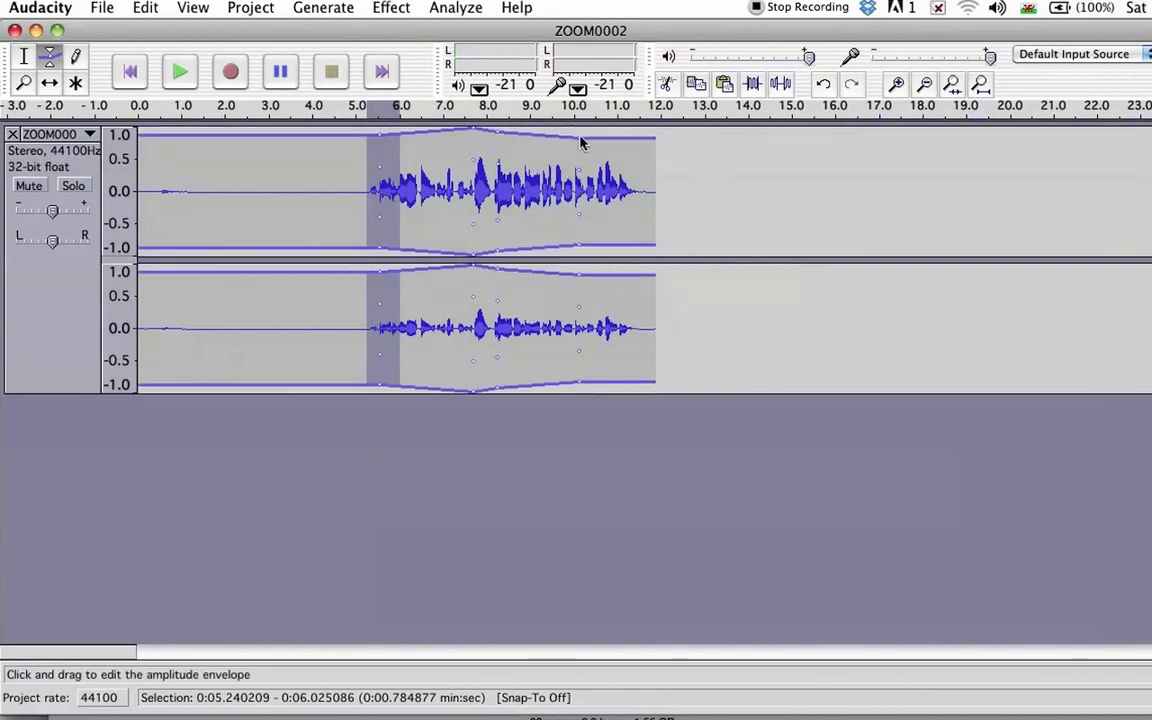
{"action": "left_click_drag", "start_coordinate": [612, 141], "coordinate": [620, 163]}
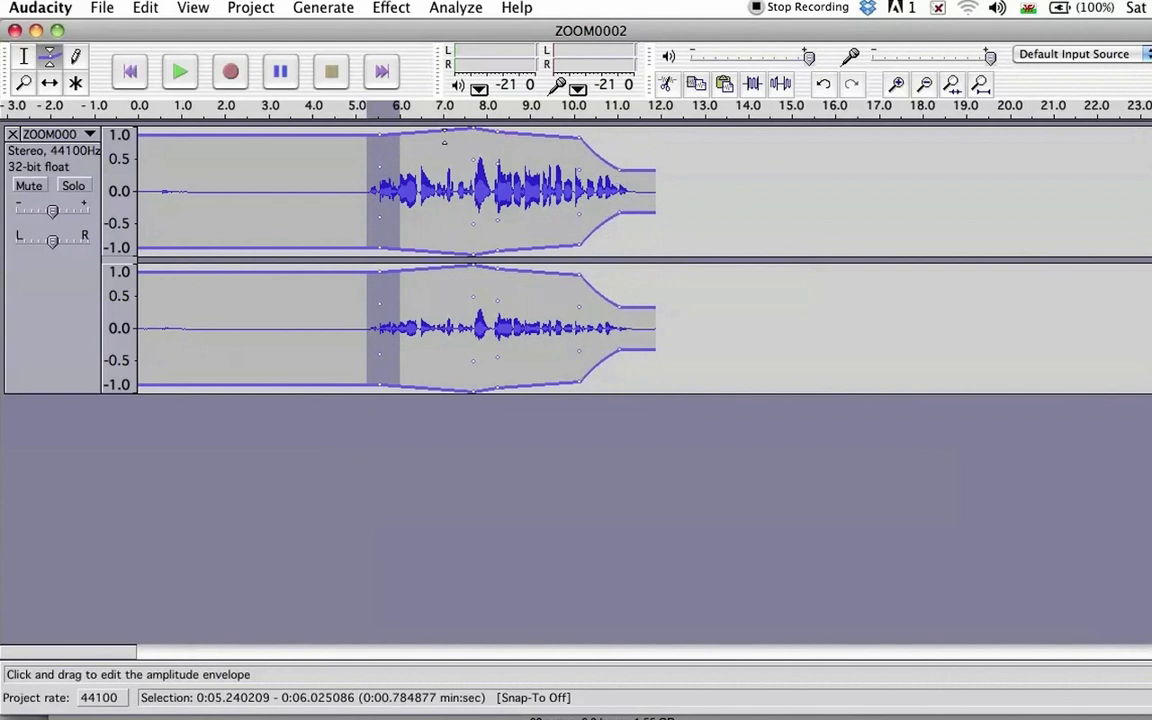
{"action": "left_click_drag", "start_coordinate": [415, 138], "coordinate": [422, 170]}
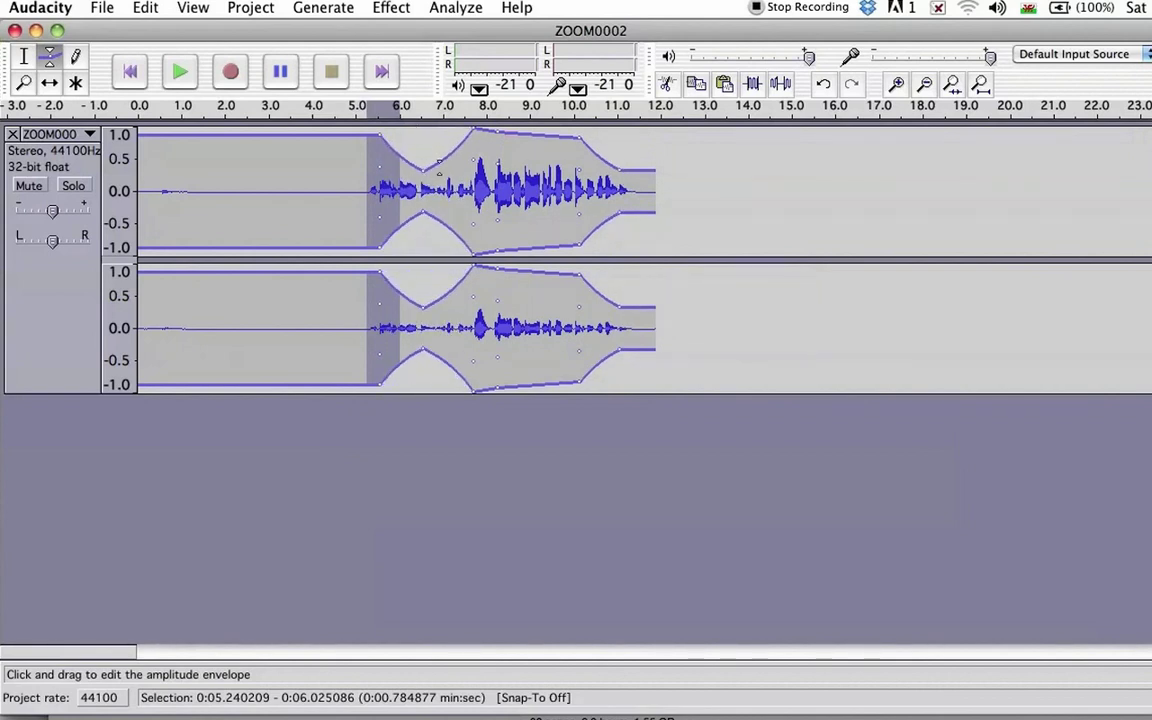
{"action": "left_click_drag", "start_coordinate": [530, 147], "coordinate": [531, 162]}
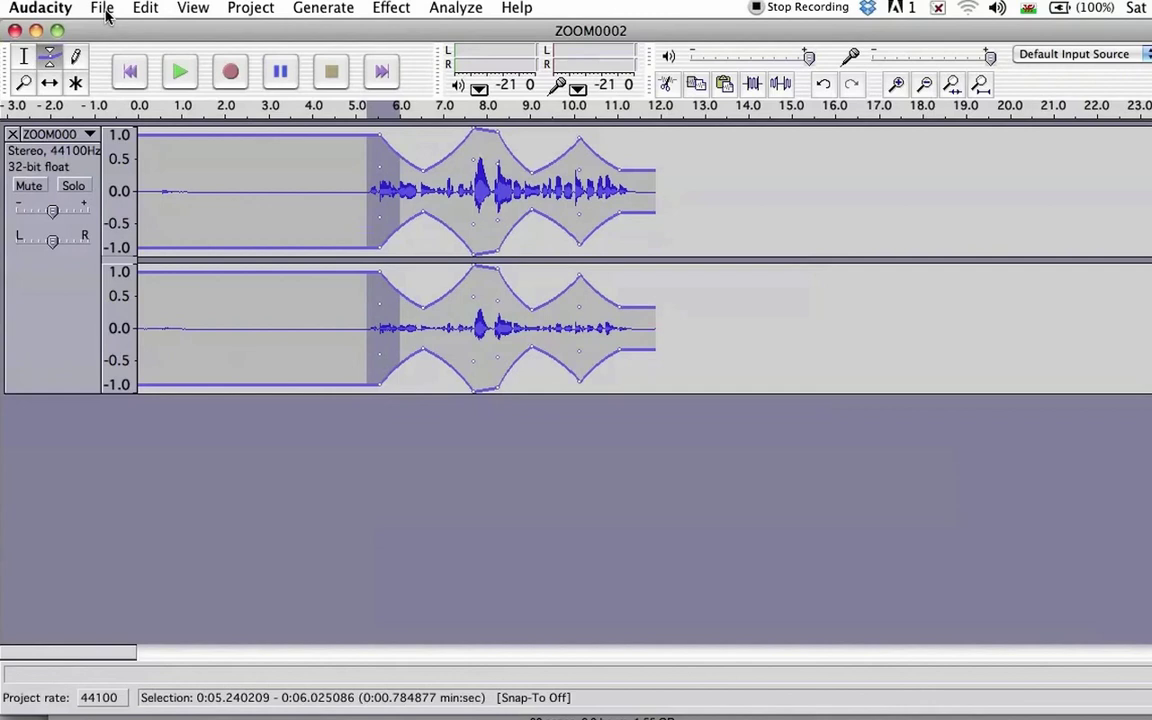
{"action": "left_click", "coordinate": [924, 84]}
{"action": "left_click", "coordinate": [924, 84]}
{"action": "left_click", "coordinate": [896, 84]}
{"action": "left_click", "coordinate": [896, 84]}
{"action": "left_click", "coordinate": [896, 84]}
{"action": "left_click", "coordinate": [924, 86]}
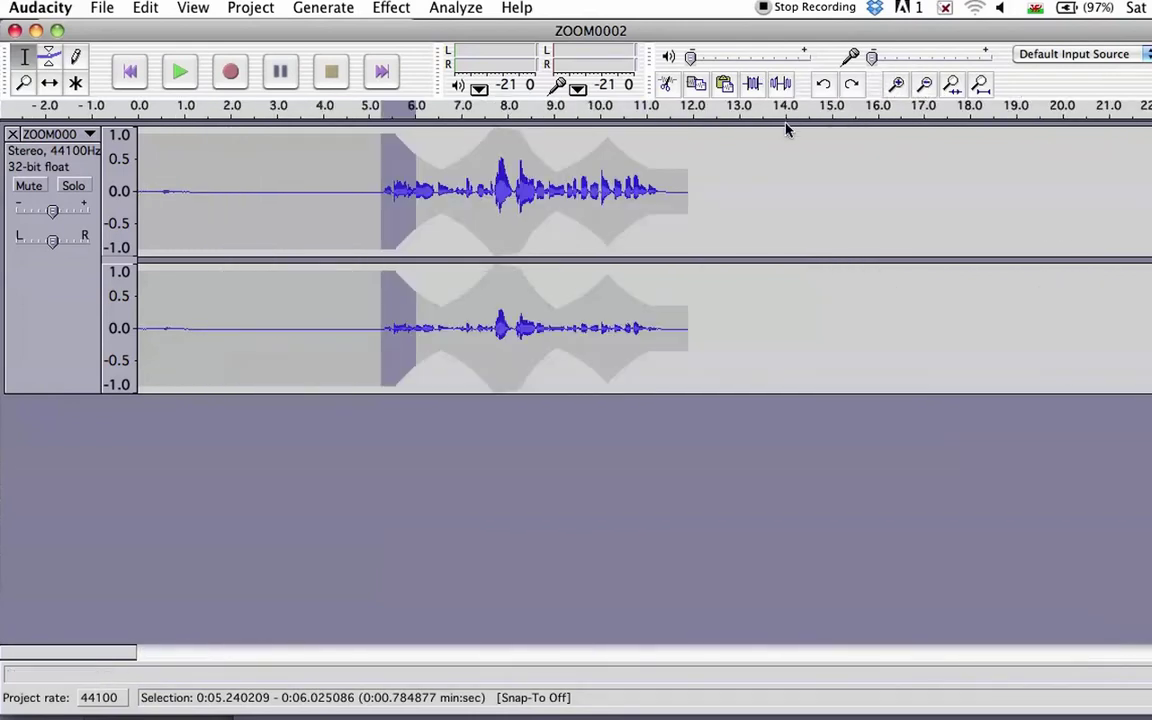
- Import the audio file 2014-02-17_21-50-16_118.mp3 from the Unknown Album folder as a second track
{"action": "left_click", "coordinate": [250, 10]}
{"action": "left_click", "coordinate": [290, 34]}
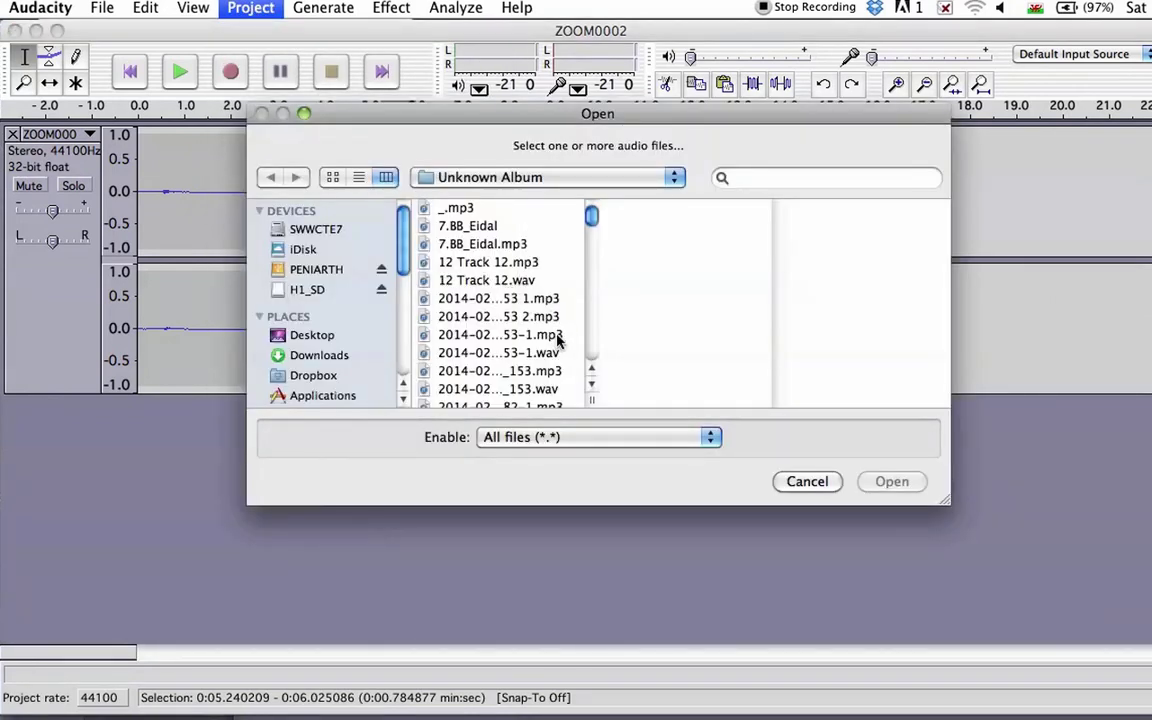
{"action": "left_click_drag", "start_coordinate": [594, 222], "coordinate": [589, 275]}
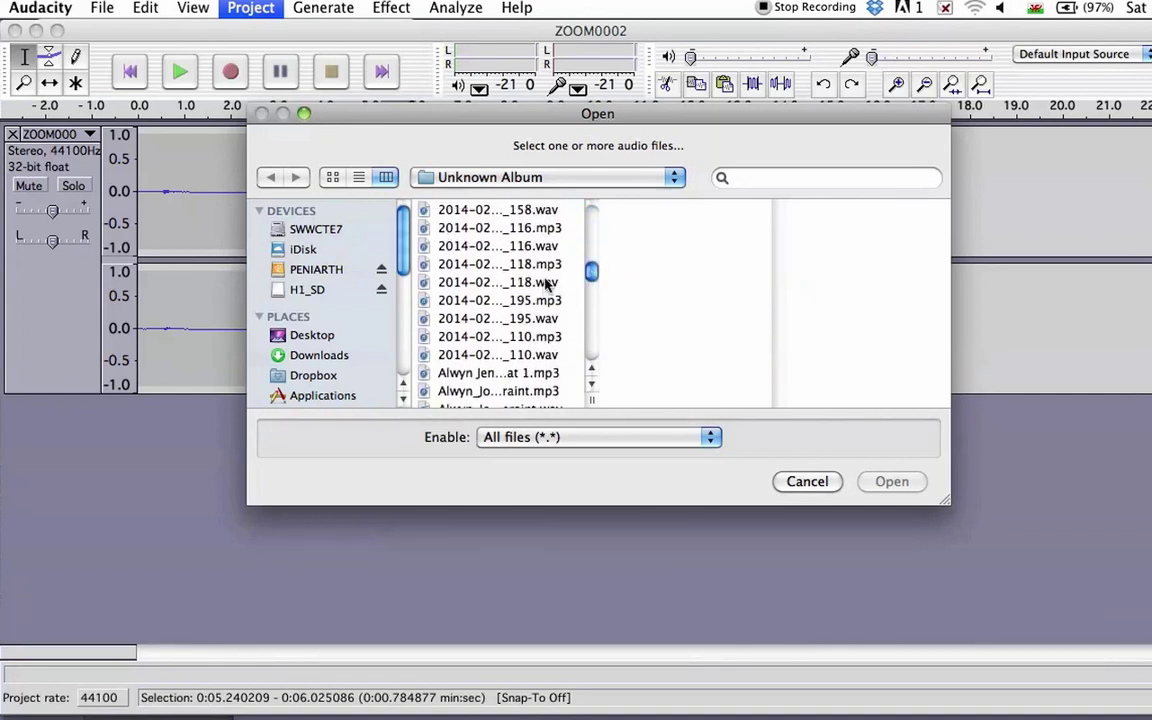
{"action": "left_click", "coordinate": [497, 263]}
{"action": "left_click", "coordinate": [892, 482]}
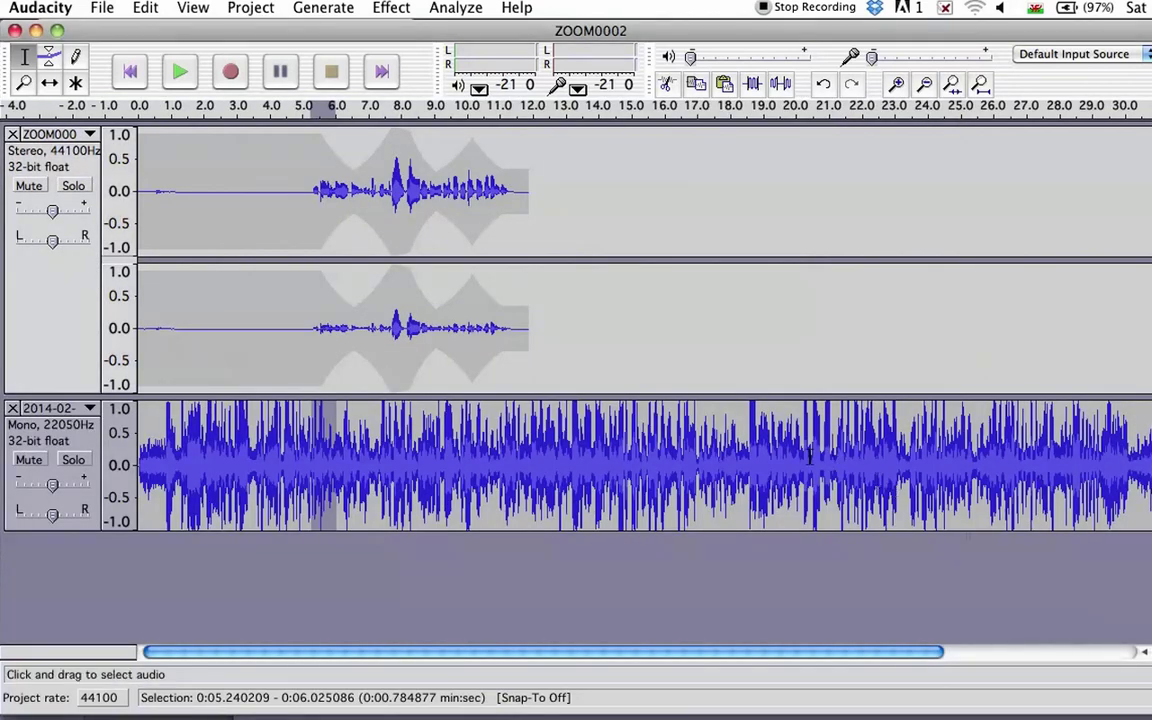
- Rename the stereo voice track ZOOM0002 as Llais
{"action": "left_click", "coordinate": [63, 133]}
{"action": "left_click", "coordinate": [68, 151]}
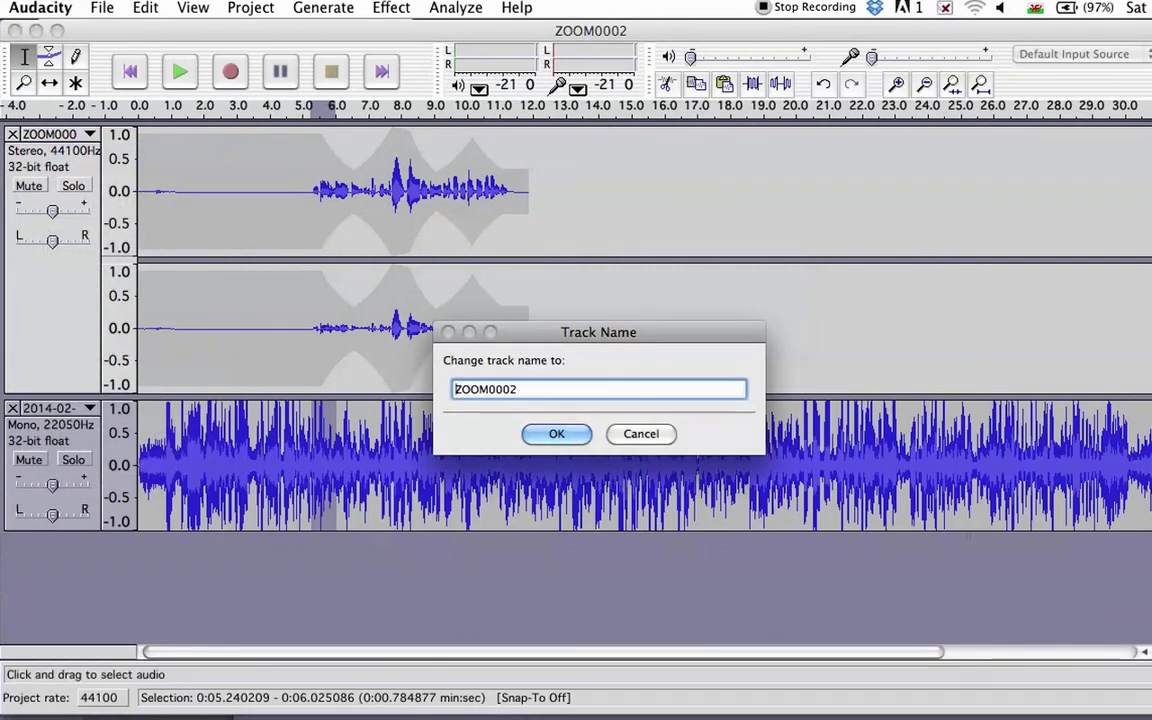
{"action": "type", "text": "LLais"}
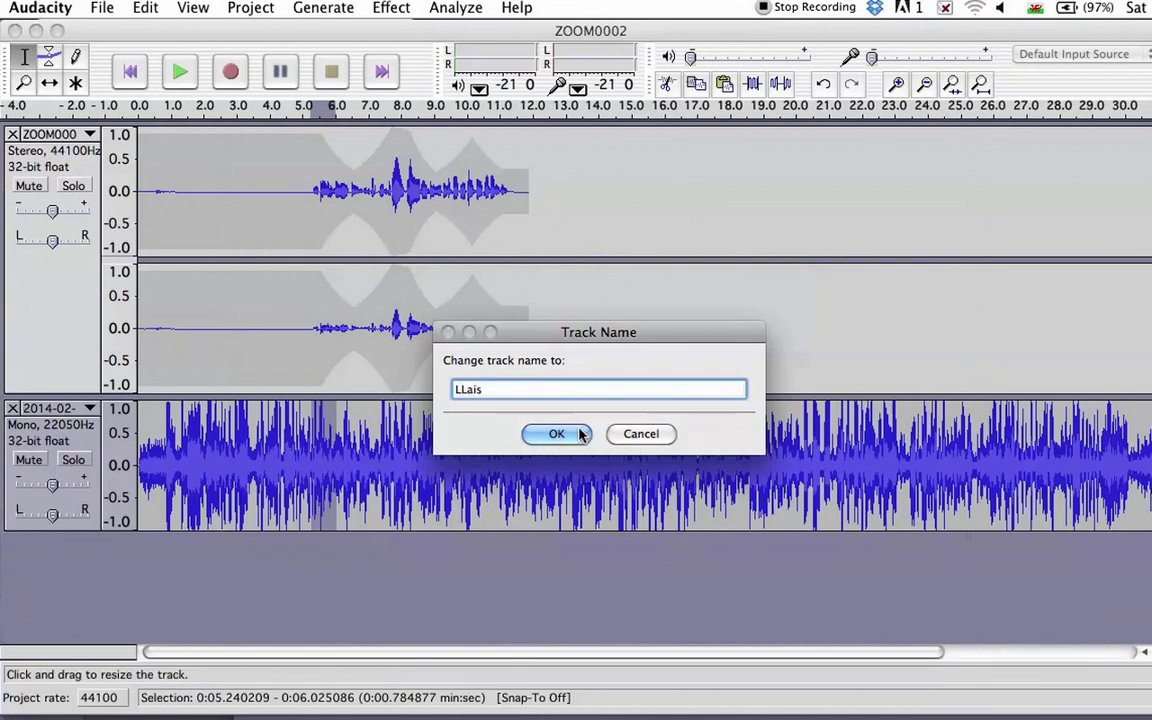
{"action": "key", "text": "BackSpace"}
{"action": "key", "text": "BackSpace"}
{"action": "key", "text": "BackSpace"}
{"action": "key", "text": "BackSpace"}
{"action": "type", "text": "lais"}
{"action": "left_click", "coordinate": [574, 430]}
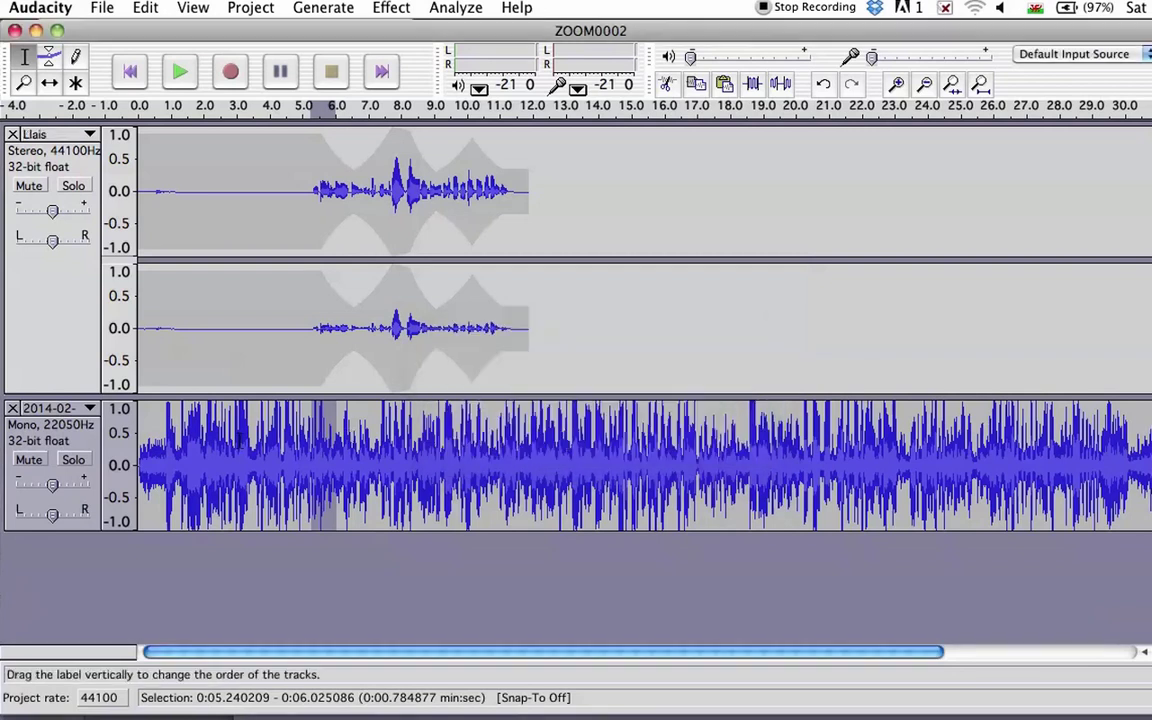
- Rename the imported mono music track as Cerddoriaeth
{"action": "left_click", "coordinate": [72, 410]}
{"action": "left_click", "coordinate": [64, 425]}
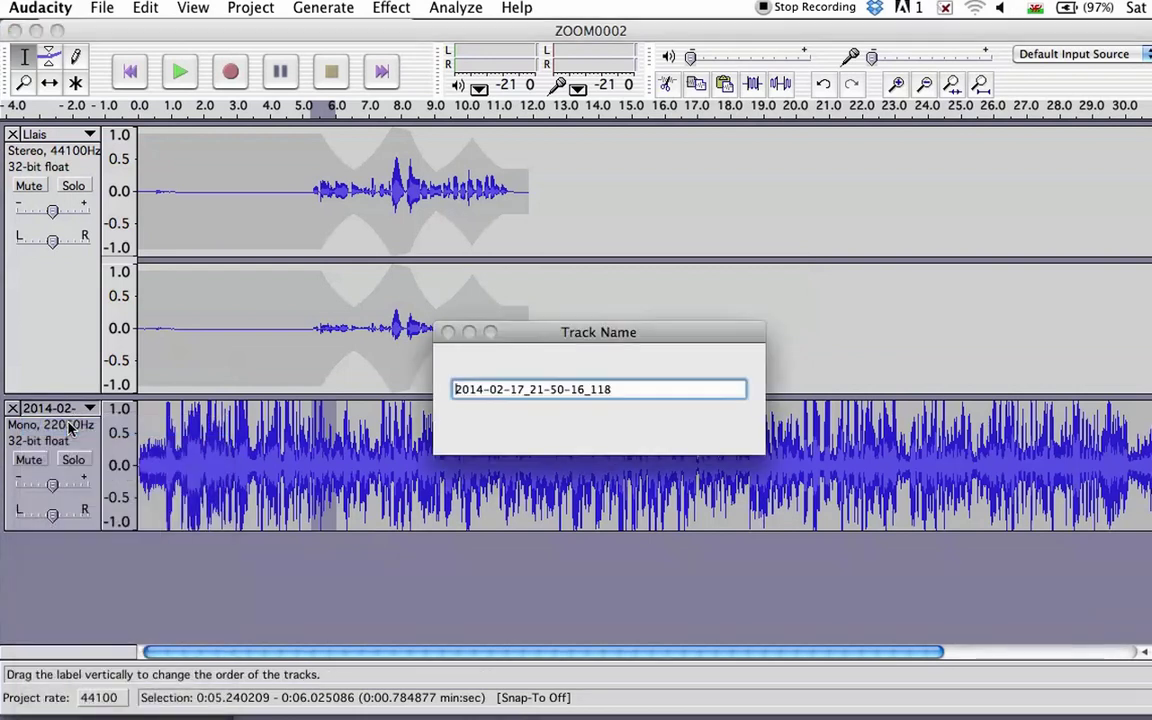
{"action": "type", "text": "C"}
{"action": "left_click_drag", "start_coordinate": [620, 389], "coordinate": [453, 390]}
{"action": "type", "text": "Cerddoriaeth"}
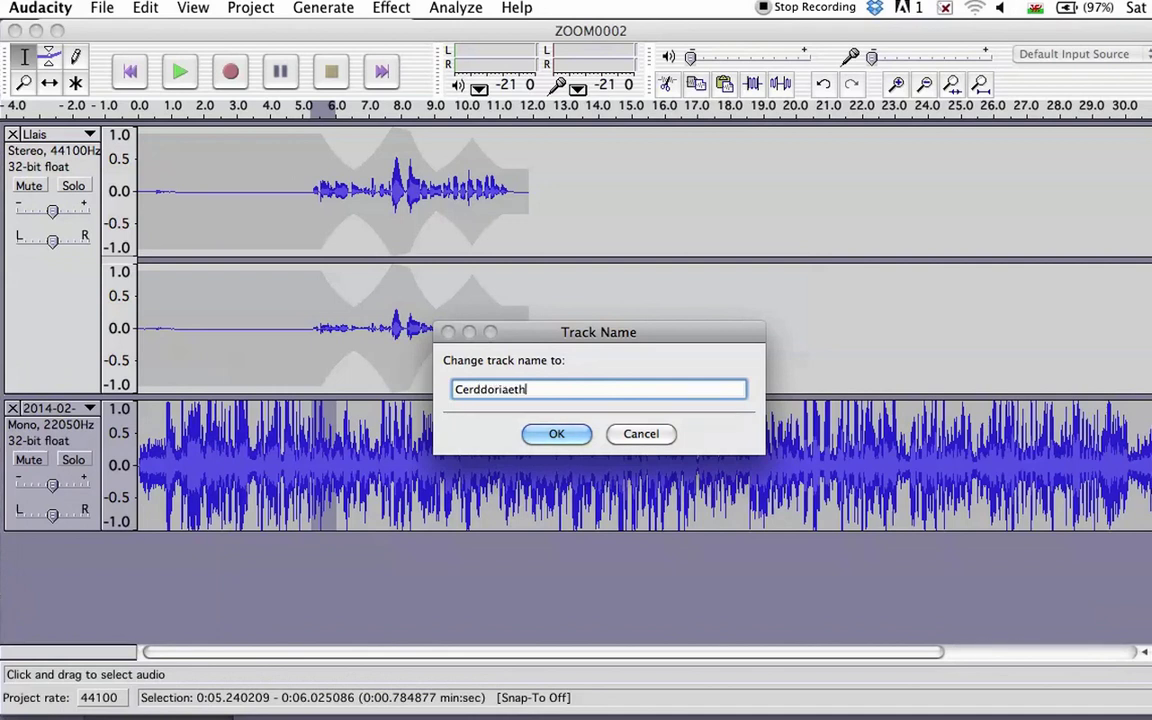
{"action": "key", "text": "Return"}
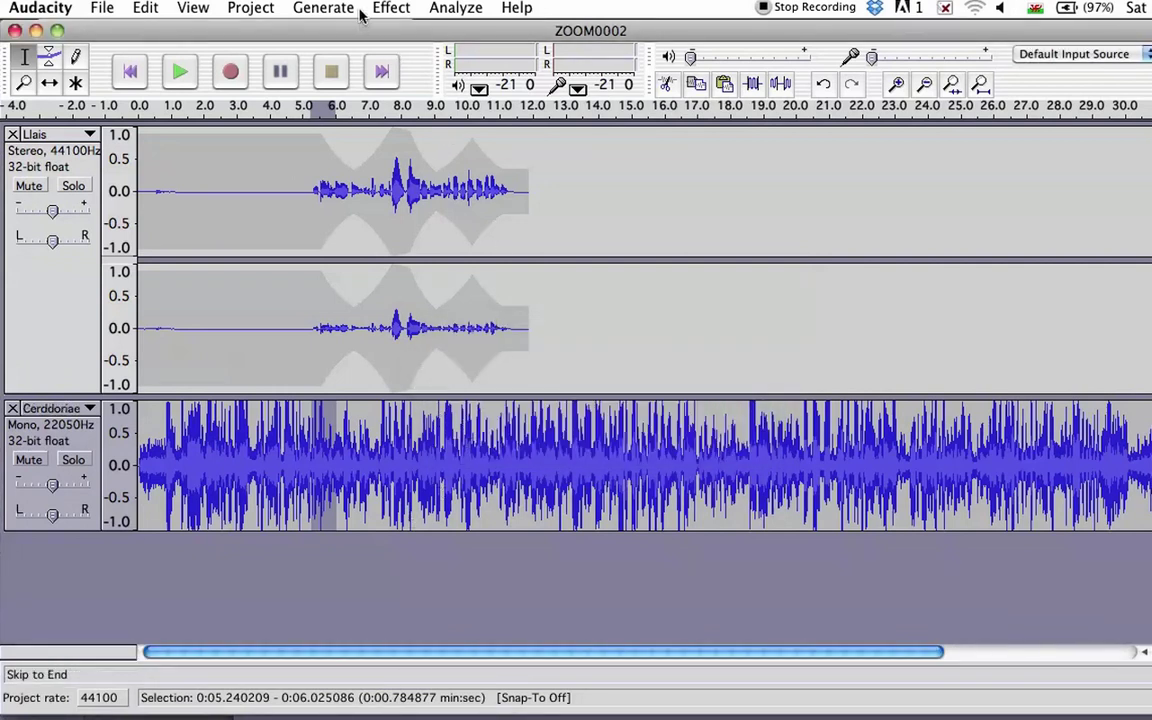
- Import ZOOM0004.WAV from STEREO/FOLDER01 on the H1_SD device as a third track
{"action": "left_click", "coordinate": [268, 10]}
{"action": "left_click", "coordinate": [275, 30]}
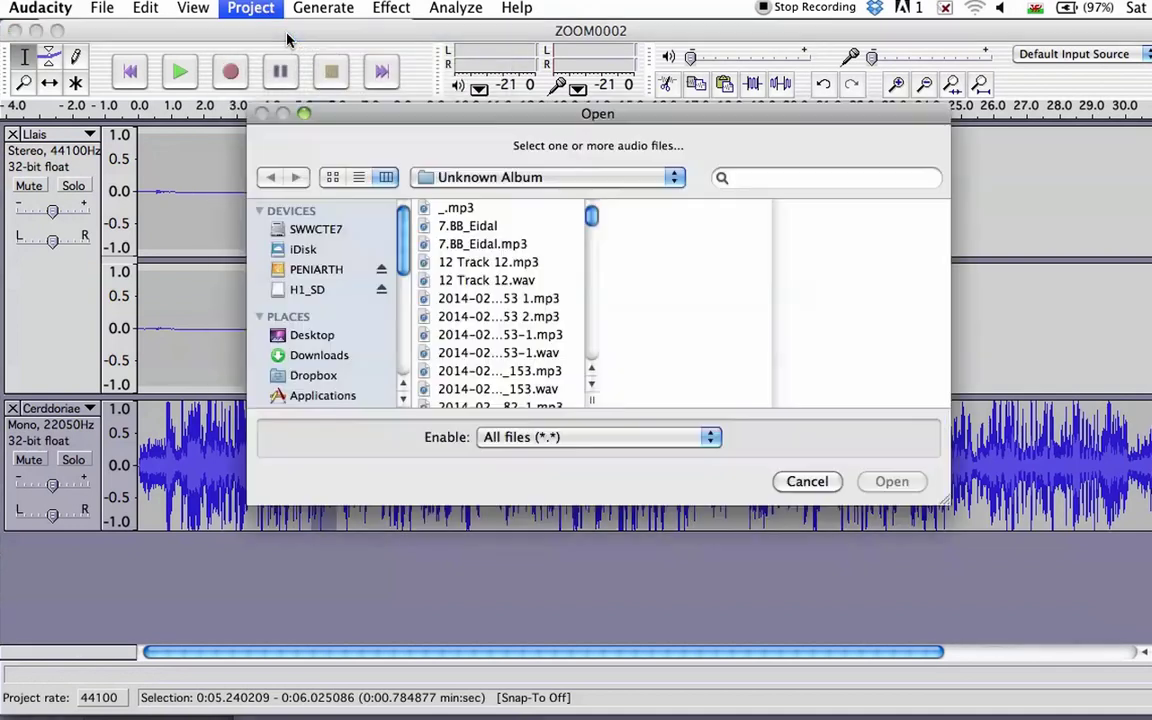
{"action": "left_click", "coordinate": [334, 290]}
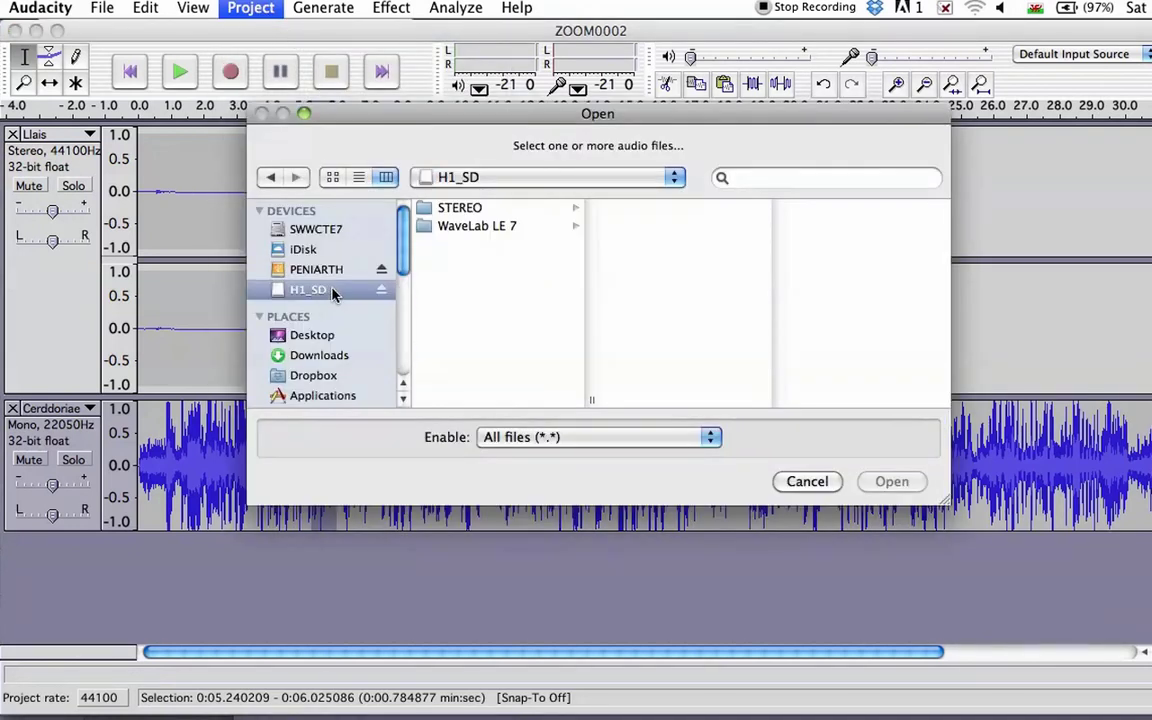
{"action": "left_click", "coordinate": [510, 209]}
{"action": "left_click", "coordinate": [656, 209]}
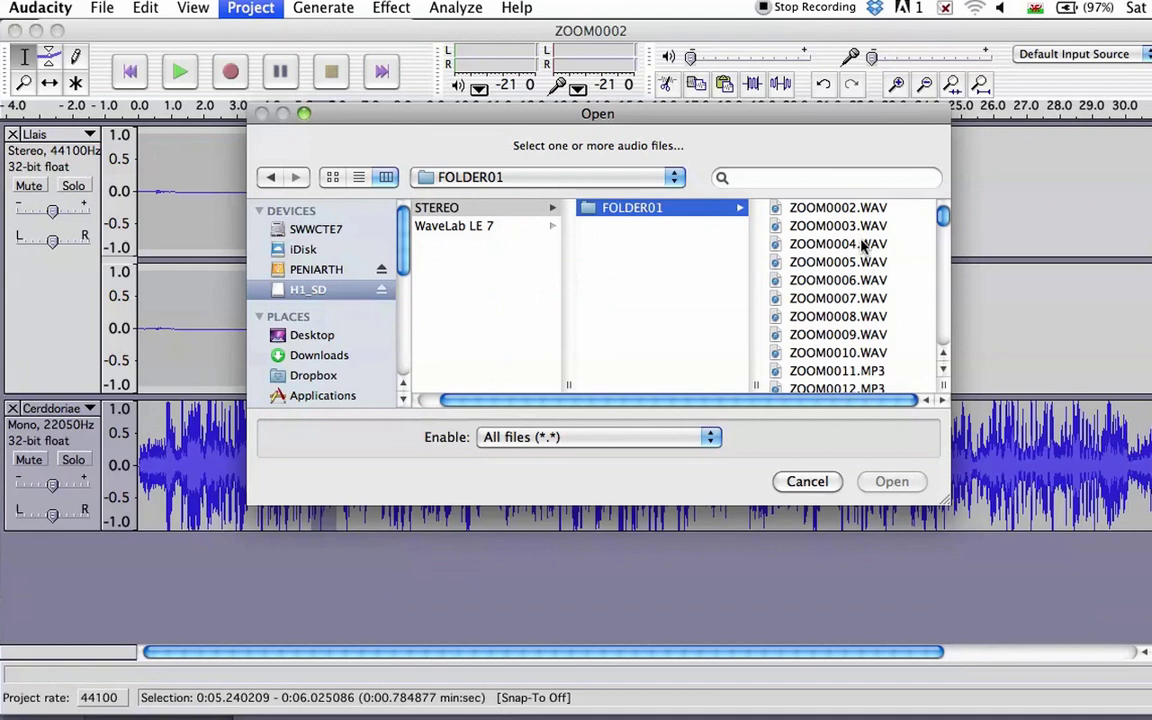
{"action": "left_click", "coordinate": [848, 244]}
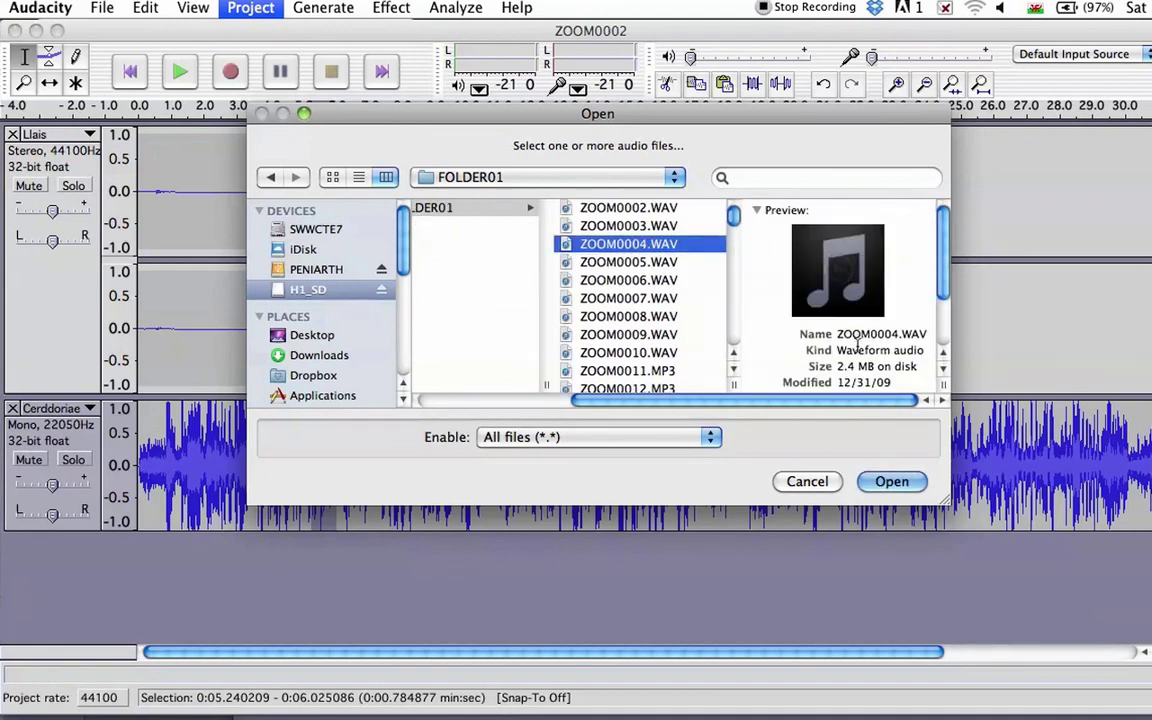
{"action": "left_click", "coordinate": [888, 481]}
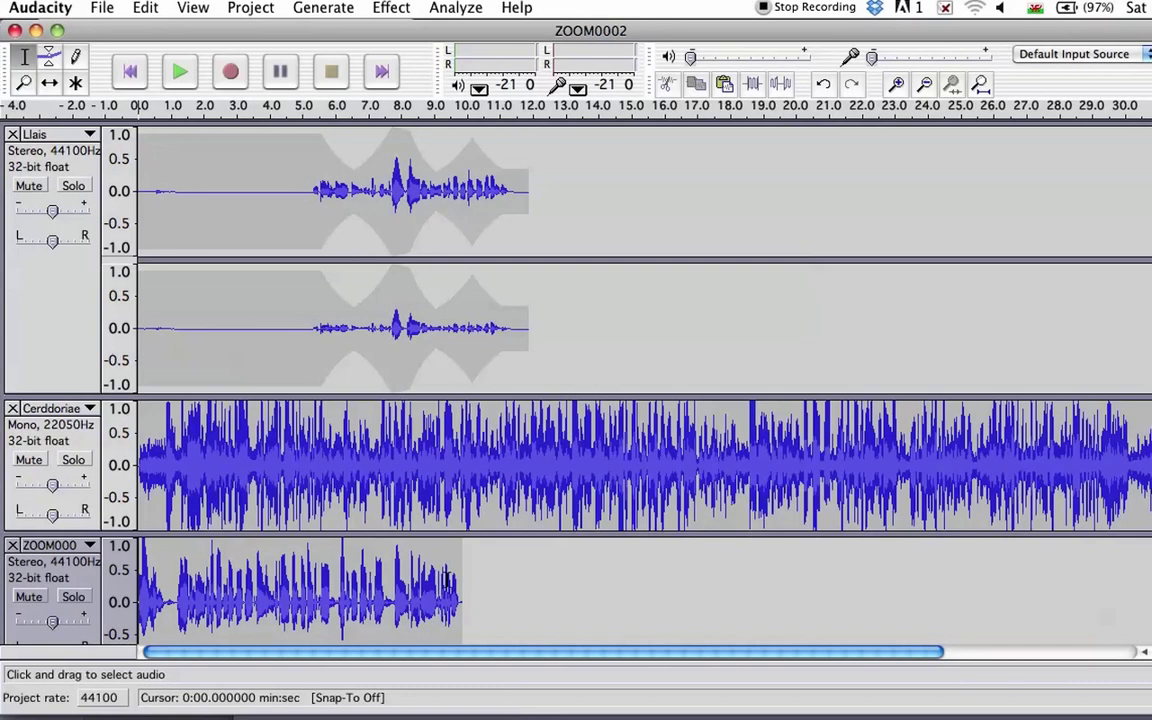
- Select the entire ZOOM0004 recording on the third track and copy it
{"action": "left_click_drag", "start_coordinate": [462, 580], "coordinate": [128, 570]}
{"action": "left_click", "coordinate": [145, 8]}
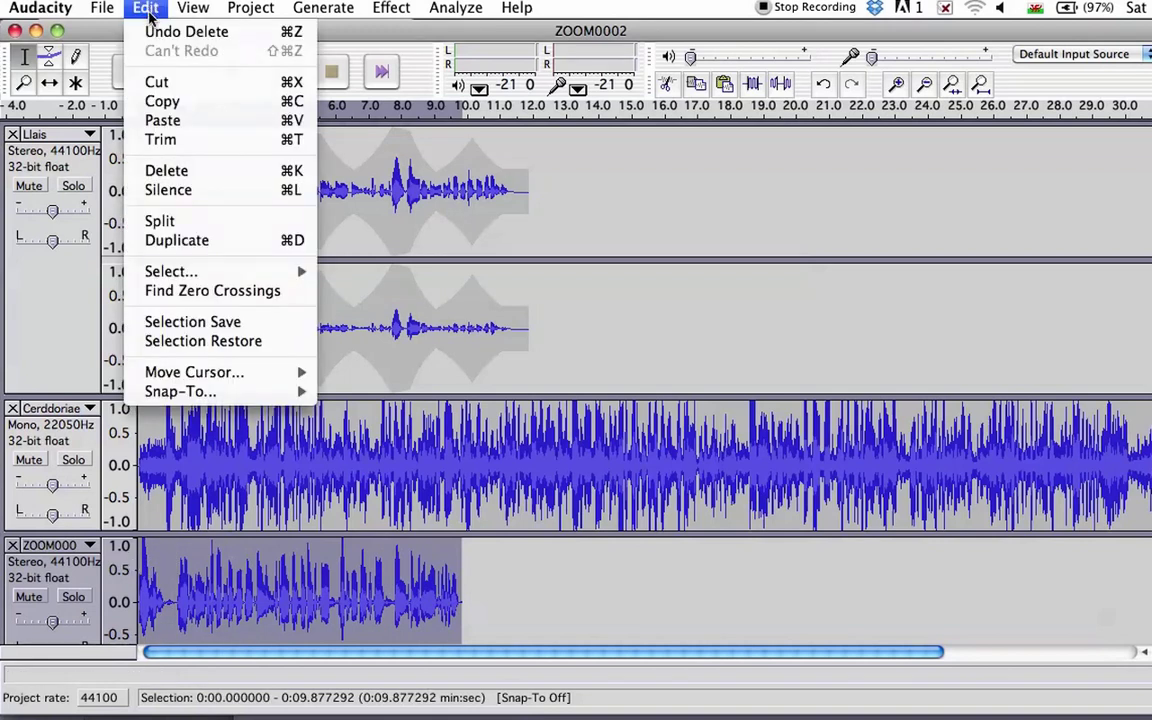
{"action": "left_click", "coordinate": [199, 101]}
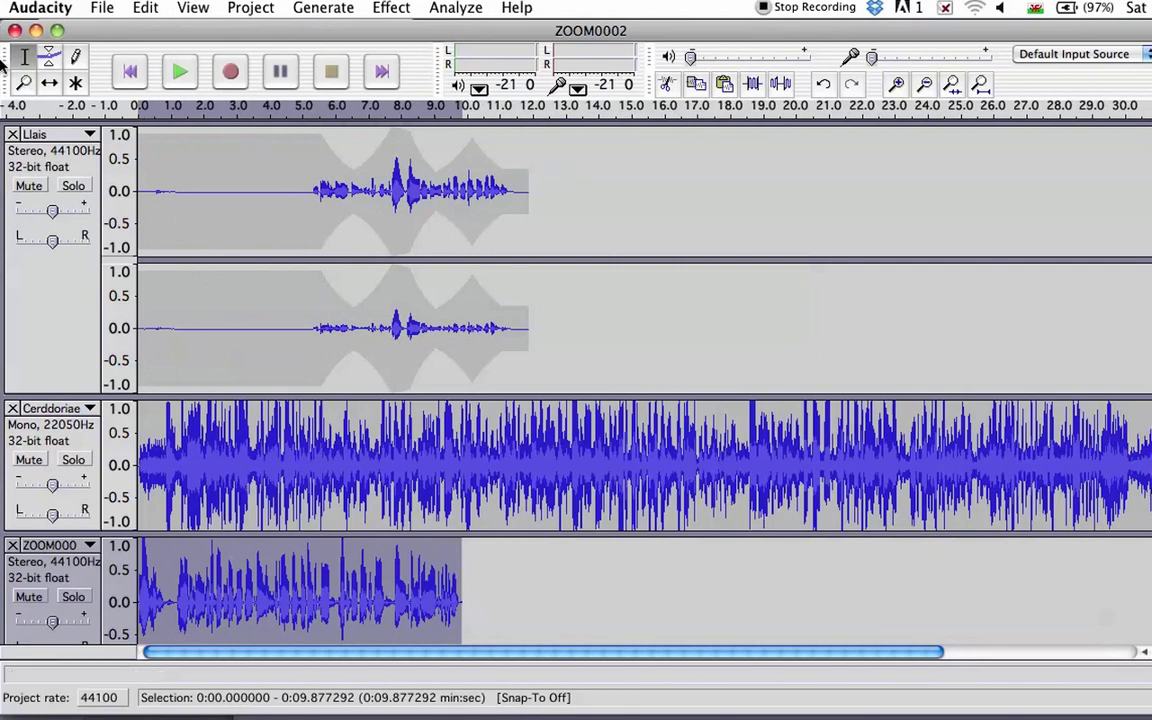
- Paste the copied recording at the end of the Llais track, at about 11.9 seconds, and remove the separate ZOOM0004 track
{"action": "left_click", "coordinate": [559, 175]}
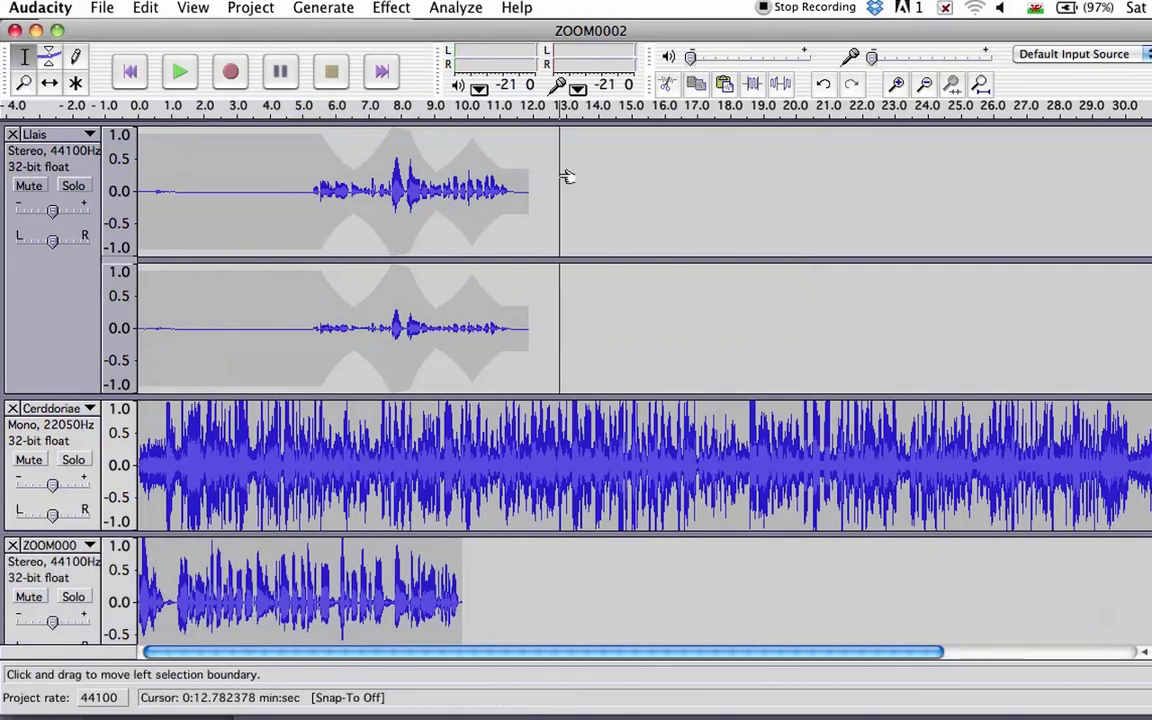
{"action": "left_click", "coordinate": [531, 180]}
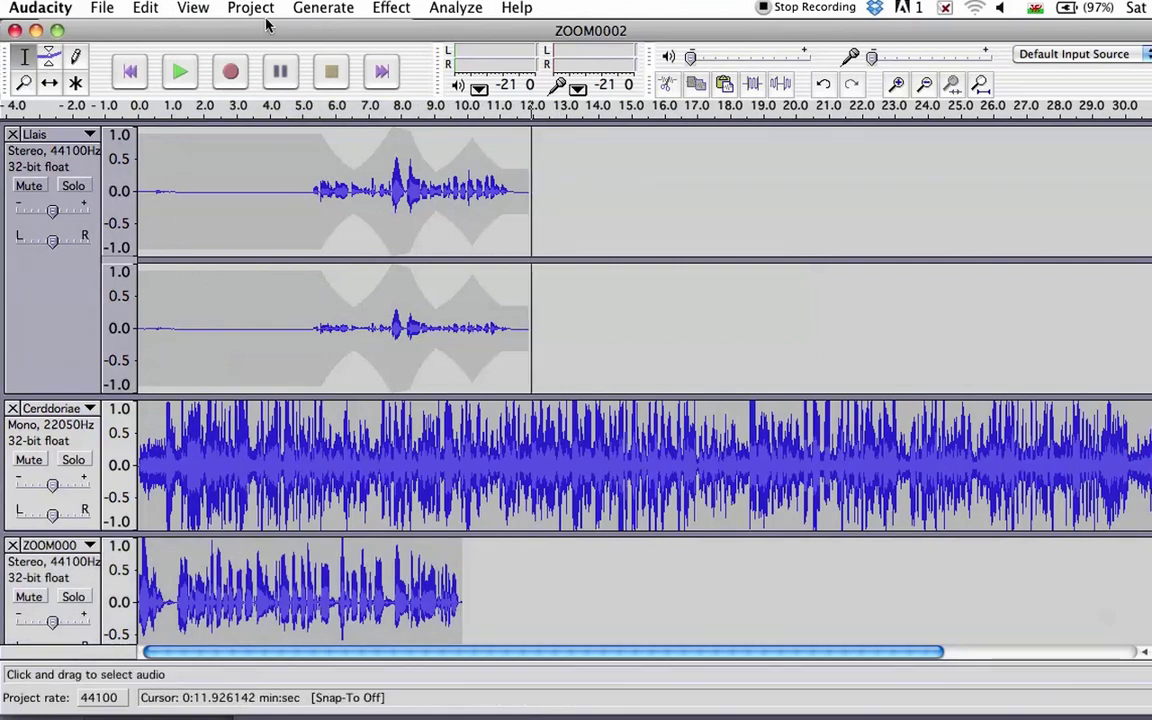
{"action": "left_click", "coordinate": [146, 8]}
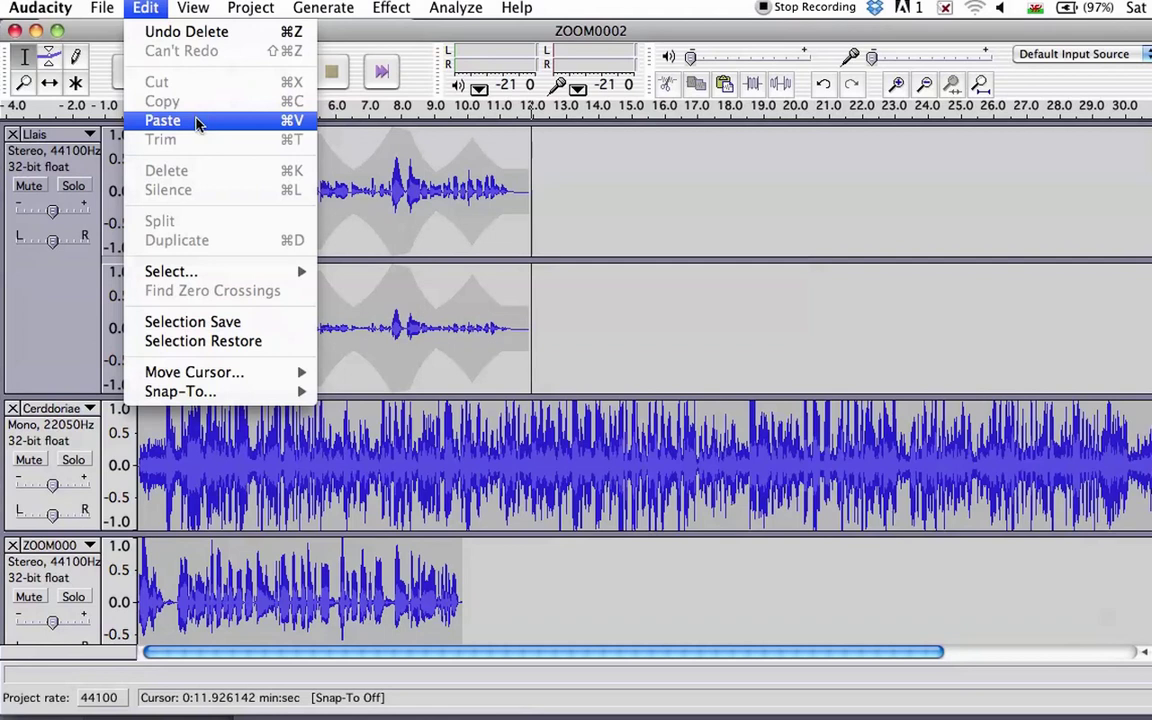
{"action": "left_click", "coordinate": [197, 121]}
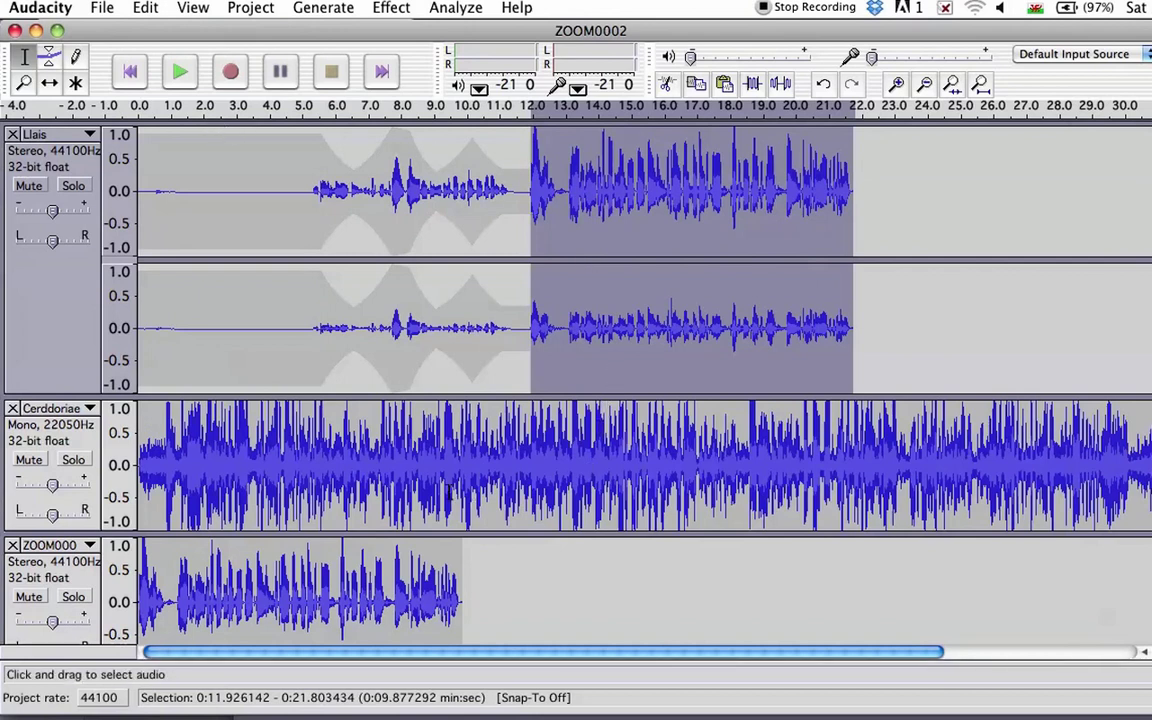
{"action": "left_click", "coordinate": [12, 548]}
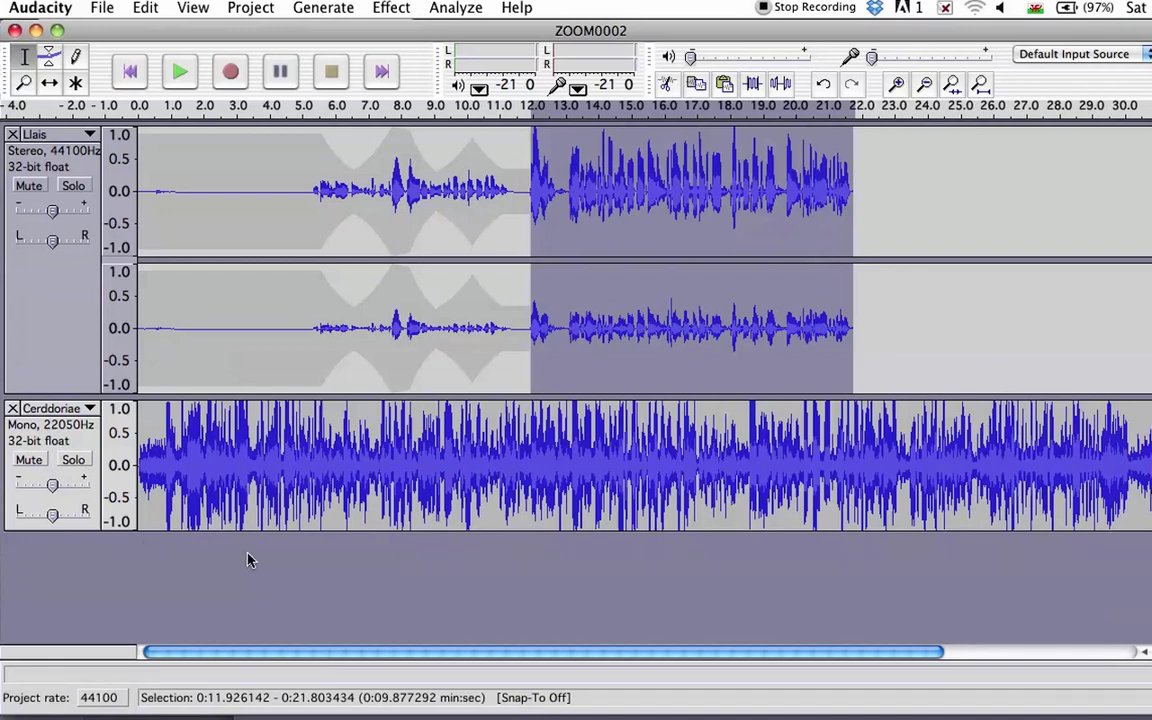
- Export the whole project as a WAV file named AudacityDemo2.wav to the Desktop, accepting the mixdown to two stereo channels
{"action": "left_click", "coordinate": [102, 8]}
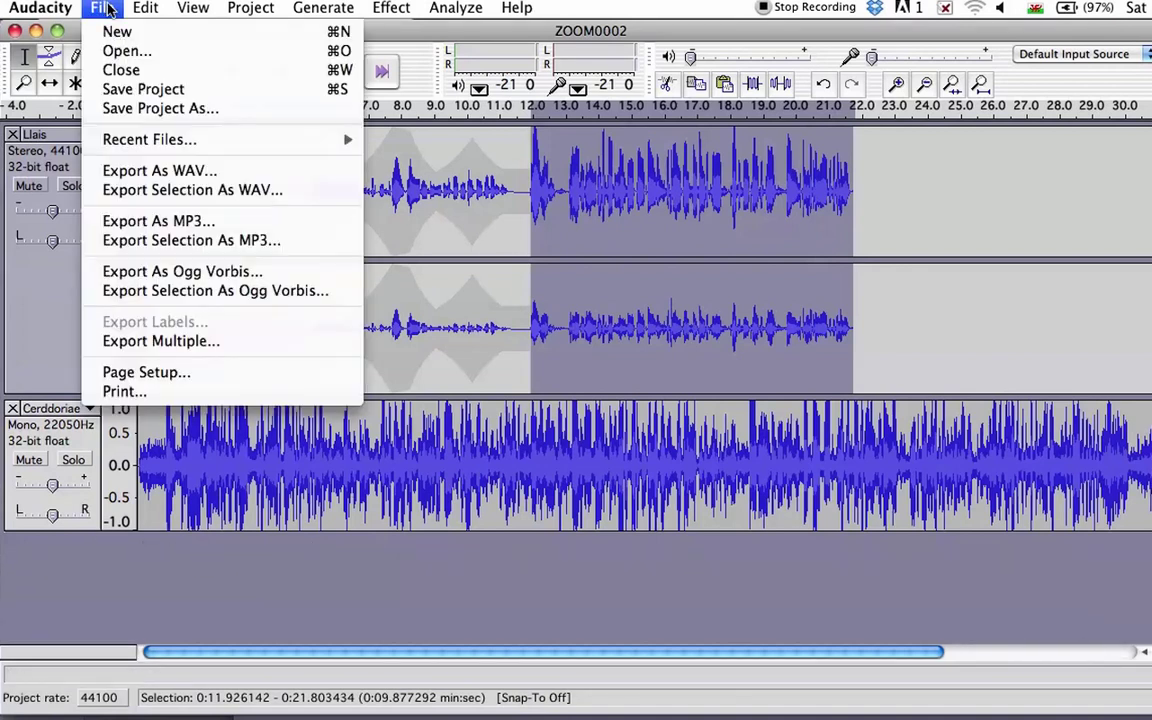
{"action": "left_click", "coordinate": [200, 178]}
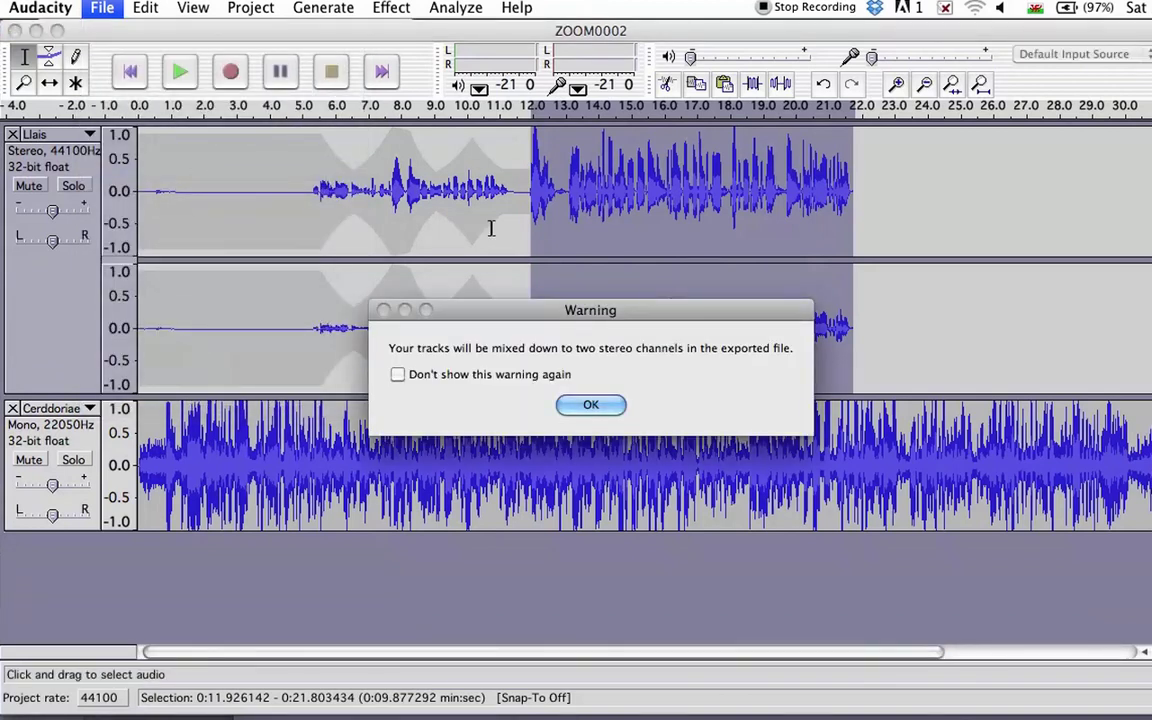
{"action": "left_click", "coordinate": [594, 404]}
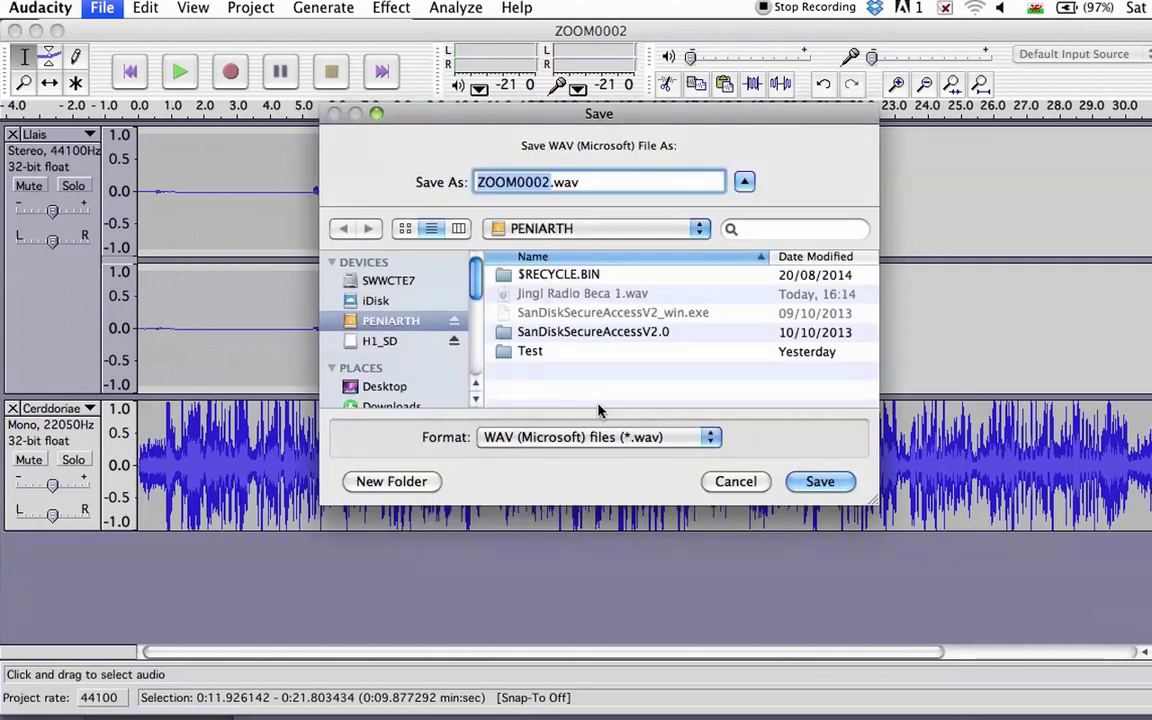
{"action": "left_click", "coordinate": [397, 388]}
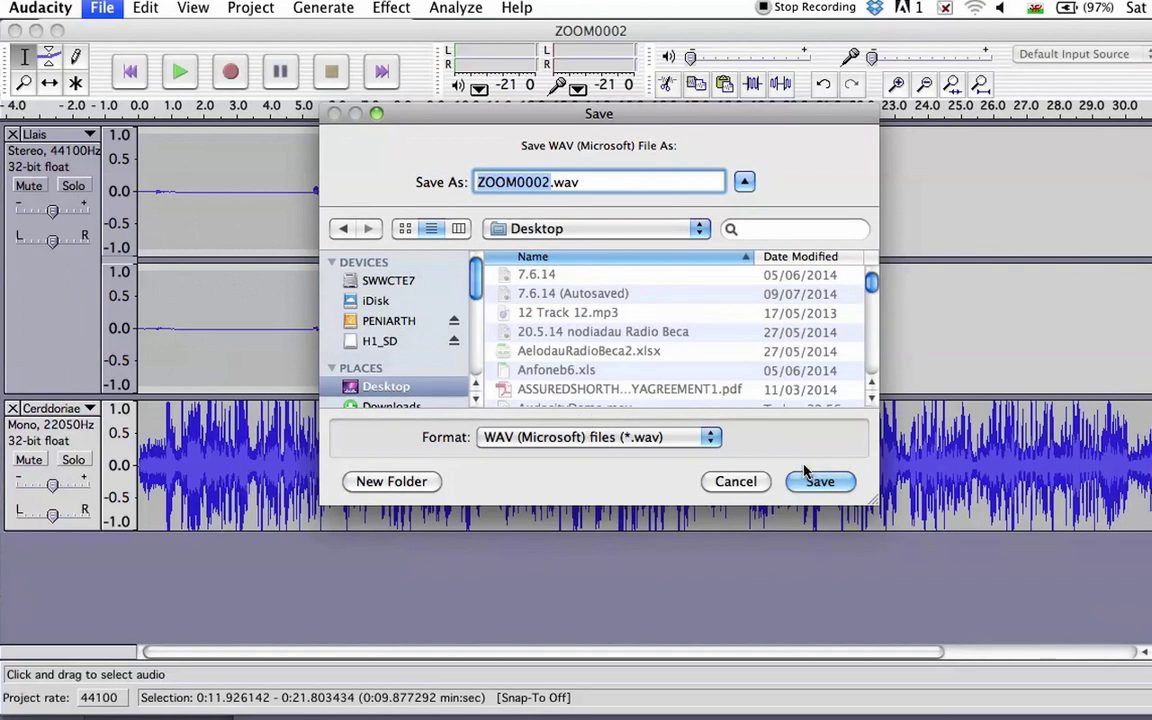
{"action": "type", "text": "AudacityD"}
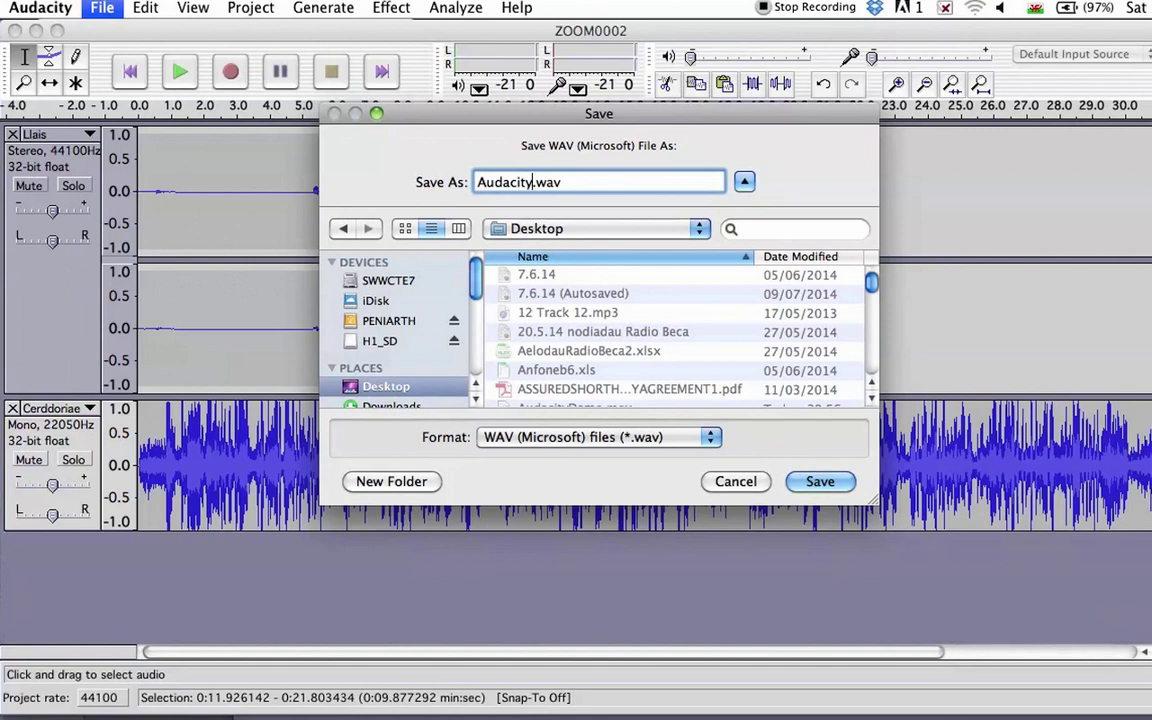
{"action": "type", "text": "emo2"}
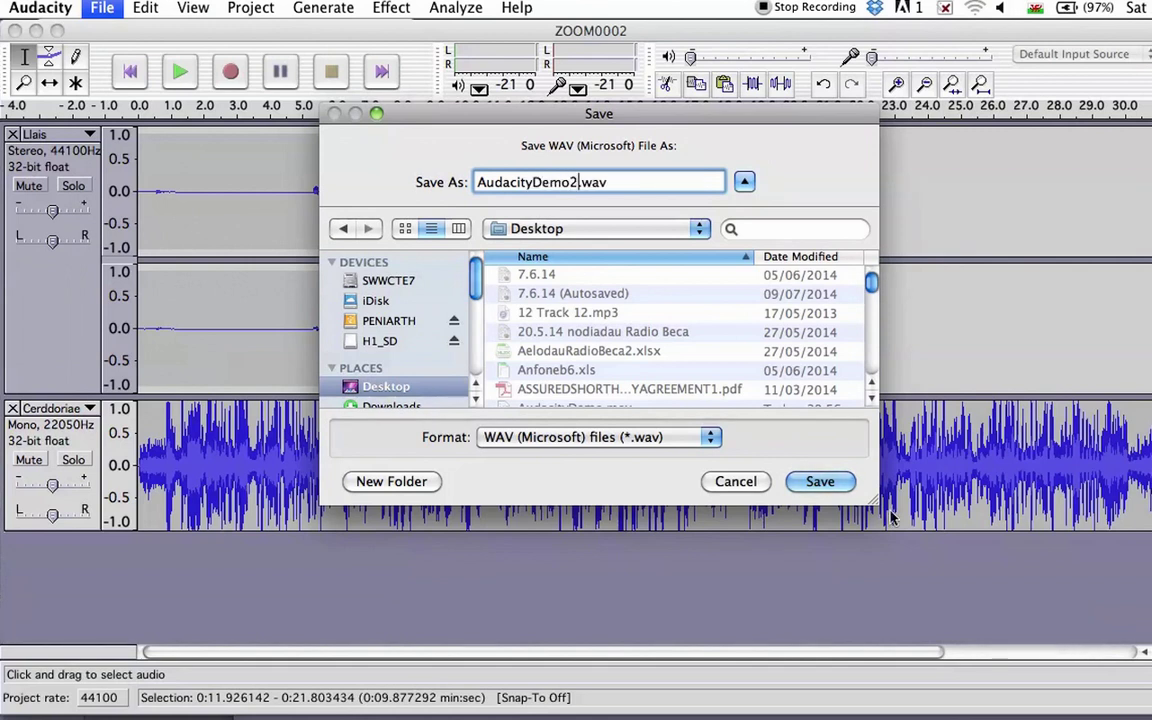
{"action": "left_click", "coordinate": [826, 481]}
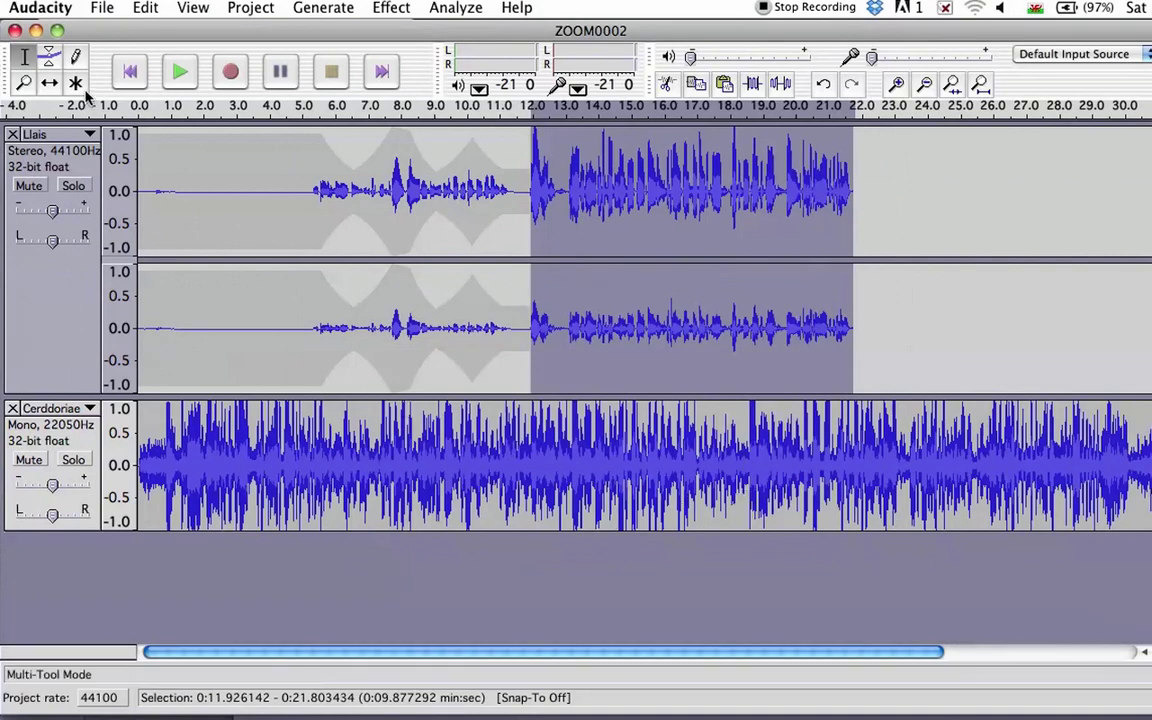
- Switch to Finder and select the exported AudacityDemo2.wav in the Desktop folder to check it
{"action": "left_click", "coordinate": [905, 712]}
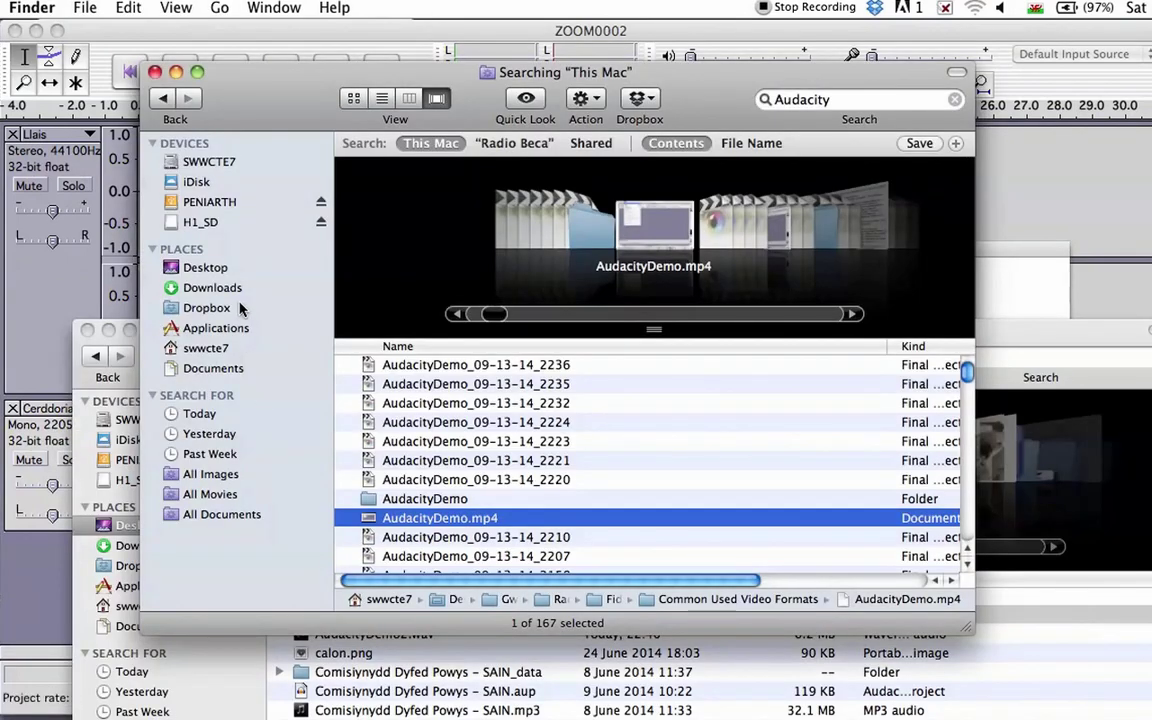
{"action": "left_click", "coordinate": [209, 265]}
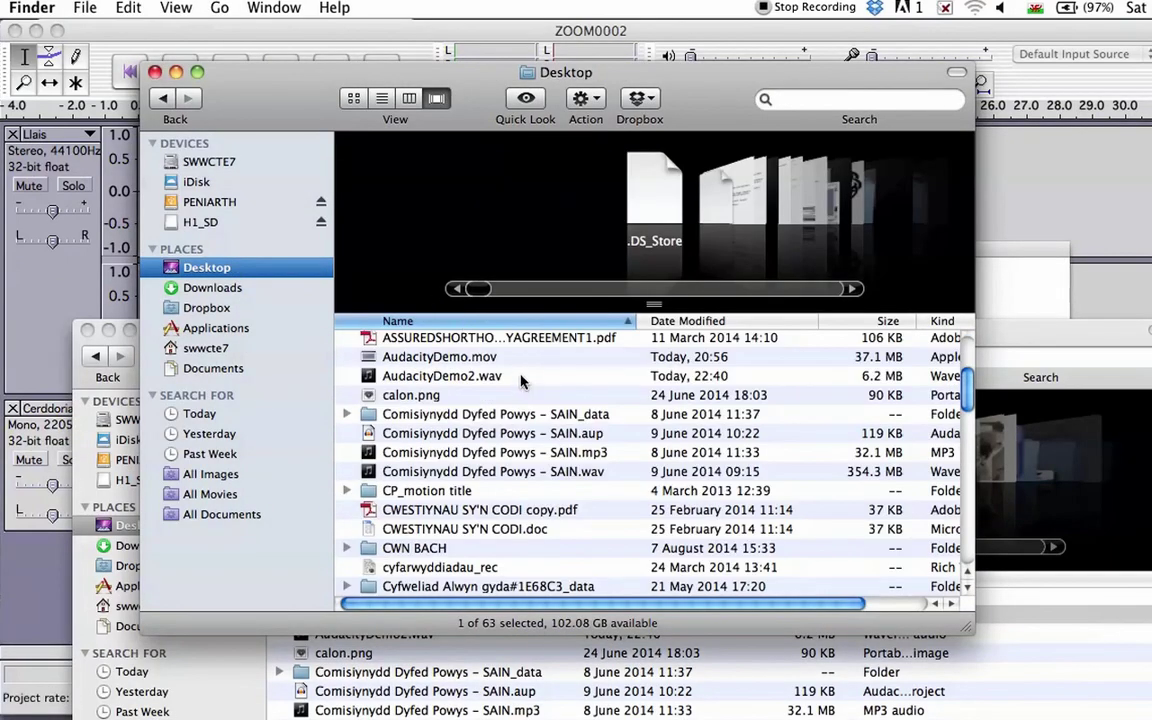
{"action": "left_click", "coordinate": [538, 376]}
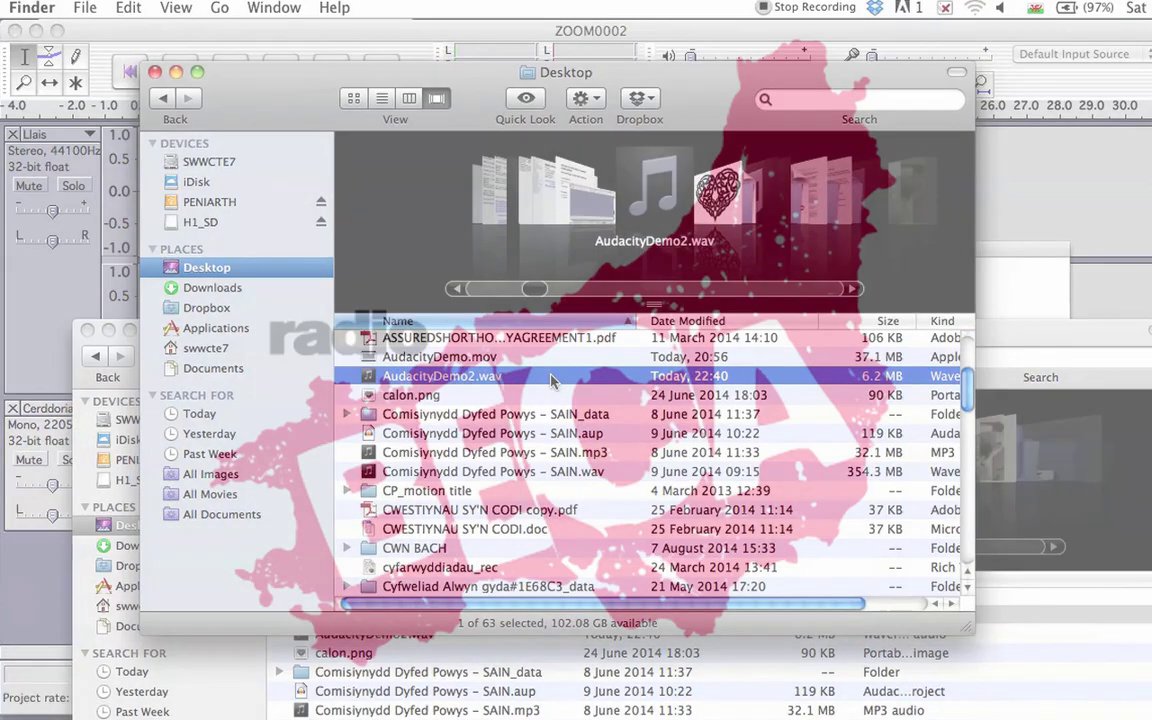